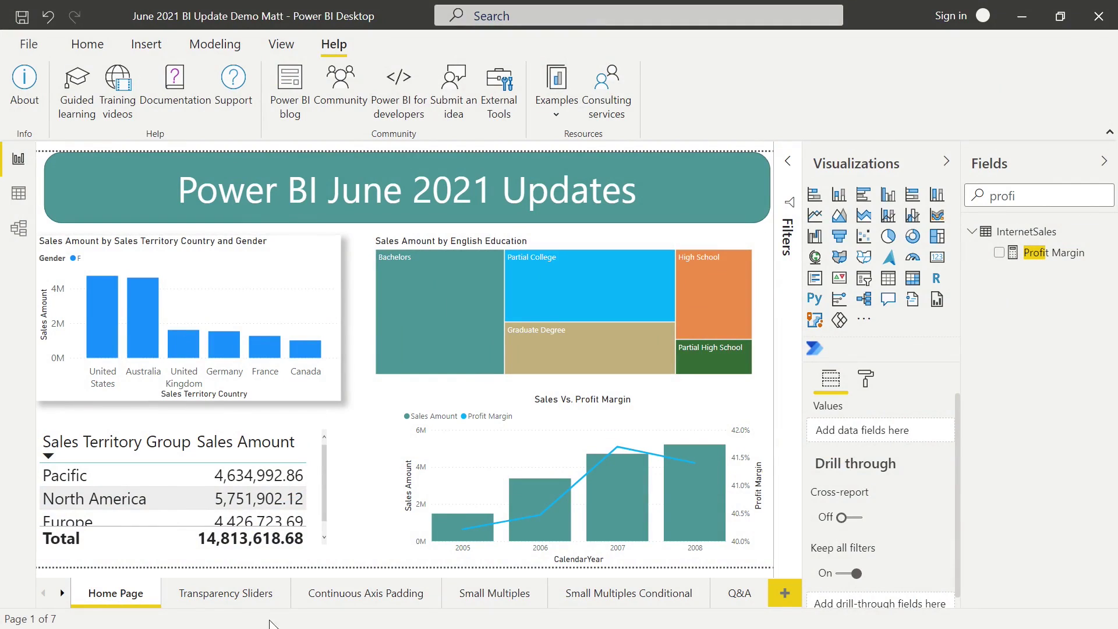
- Switch to the Transparency Sliders page showing Total Sales by country and marital status
click(207, 594)
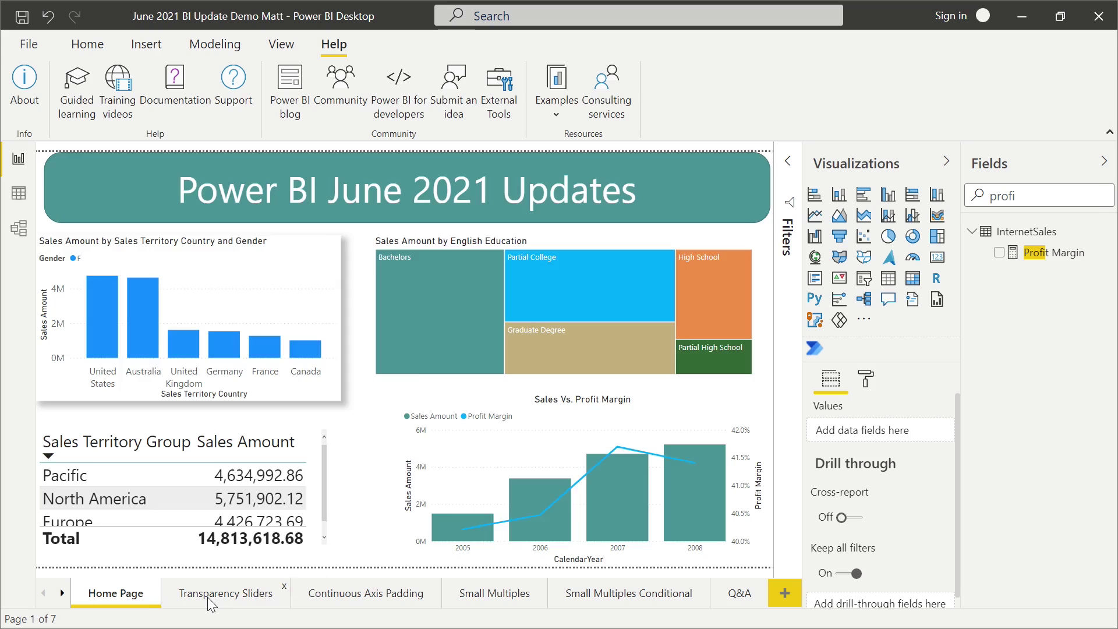
mouse_move(604, 347)
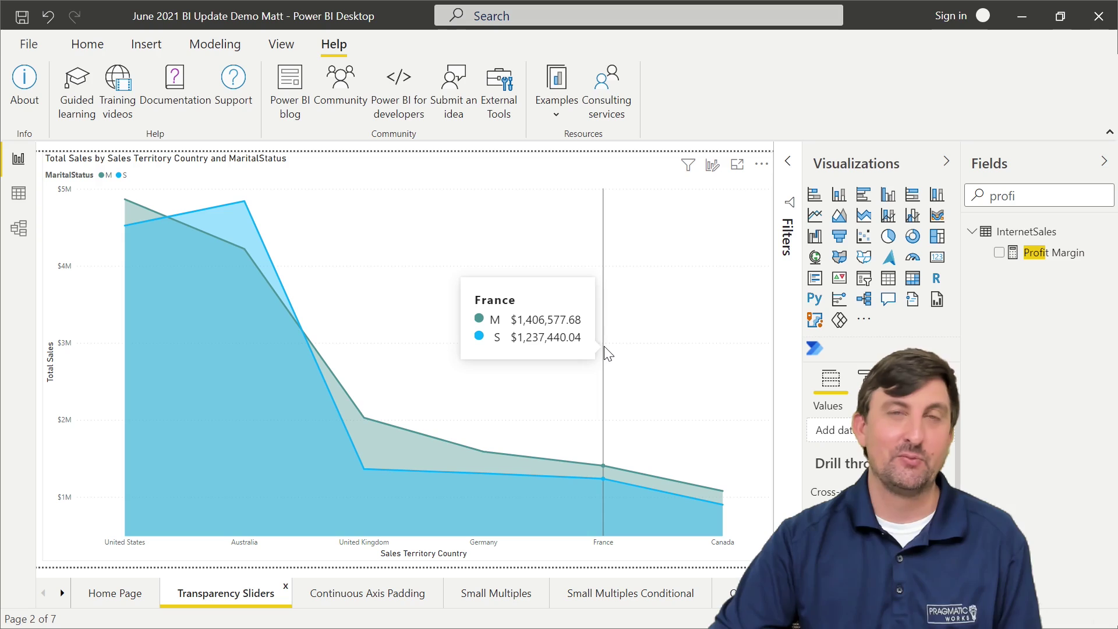
- Select the area chart and expand its Data colors formatting settings
click(442, 171)
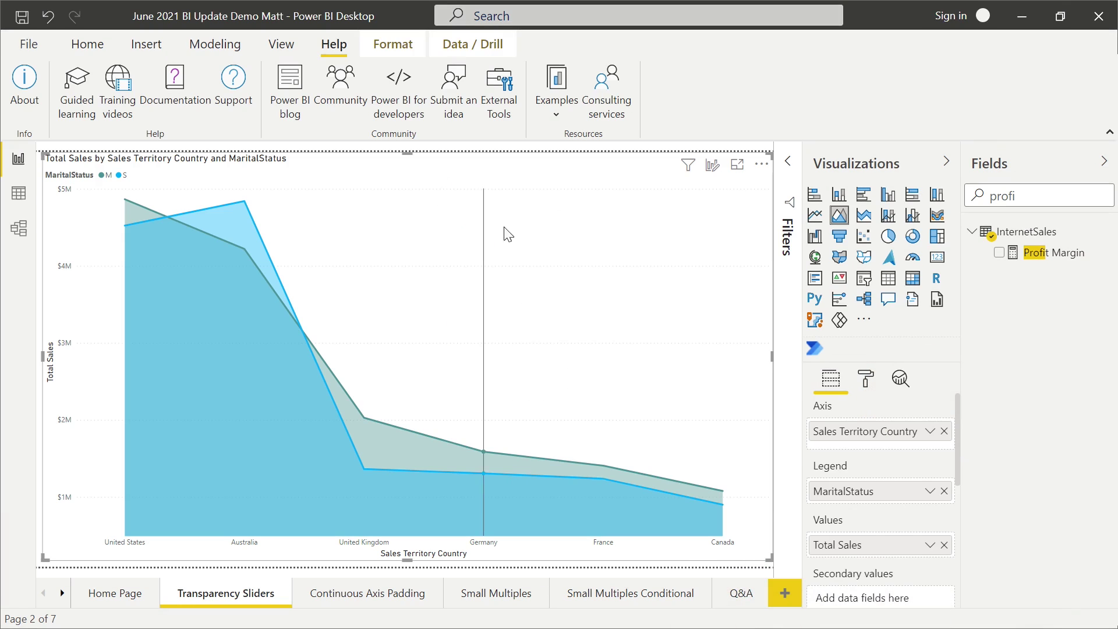
click(866, 382)
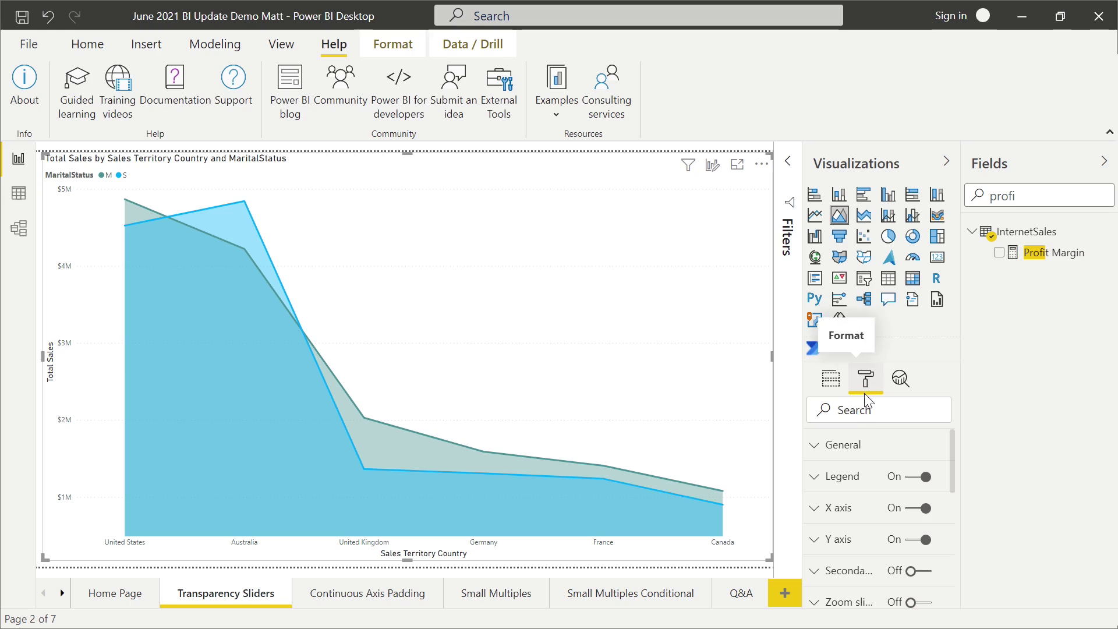
scroll(856, 482, down, 2)
scroll(856, 482, down, 2)
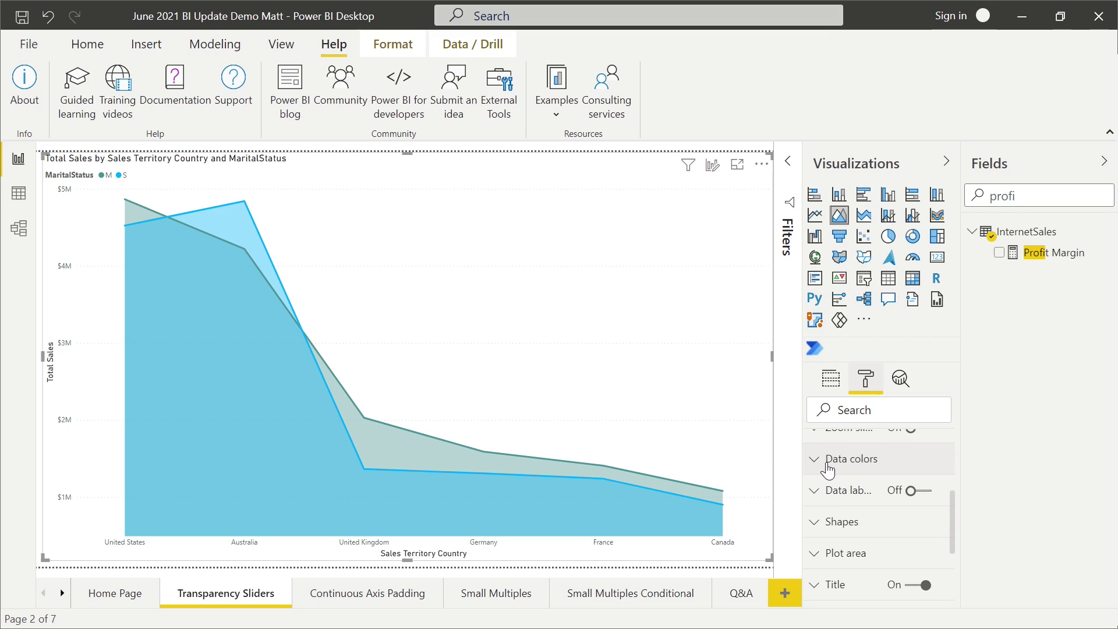
click(830, 466)
- Try area transparency at 19% and then 56%, then go to the Continuous Axis Padding page
scroll(874, 495, down, 1)
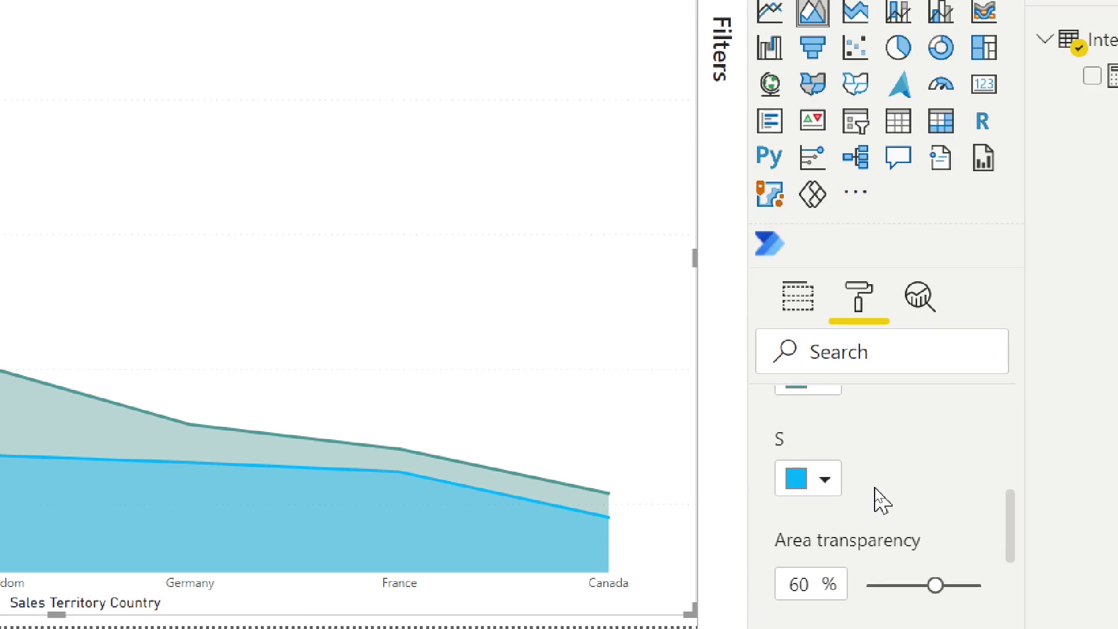
mouse_move(935, 569)
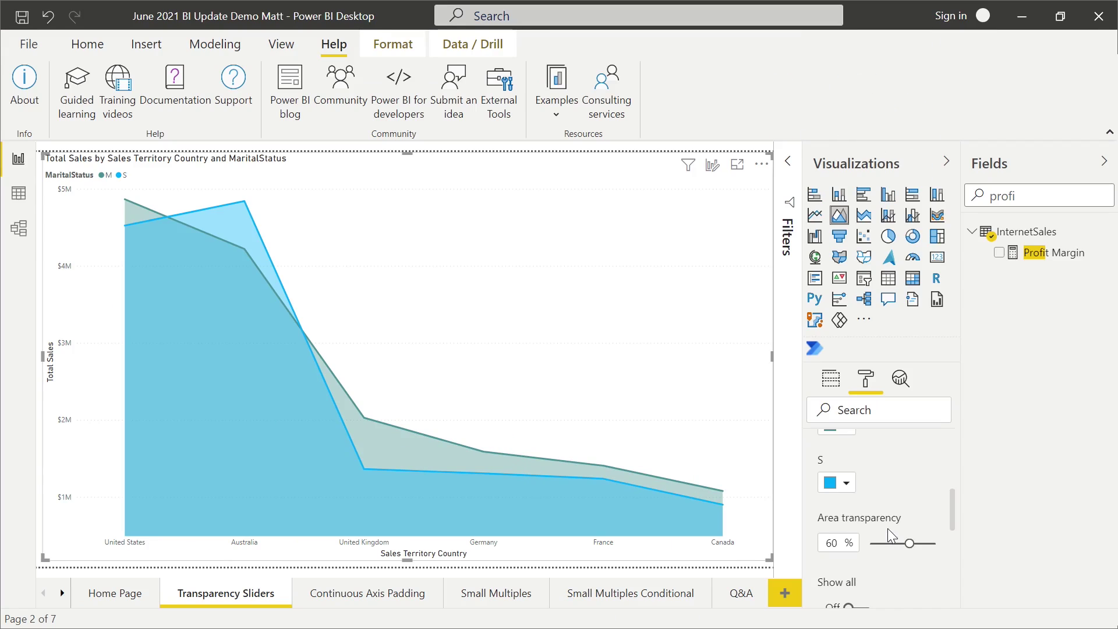
drag(911, 543, 882, 543)
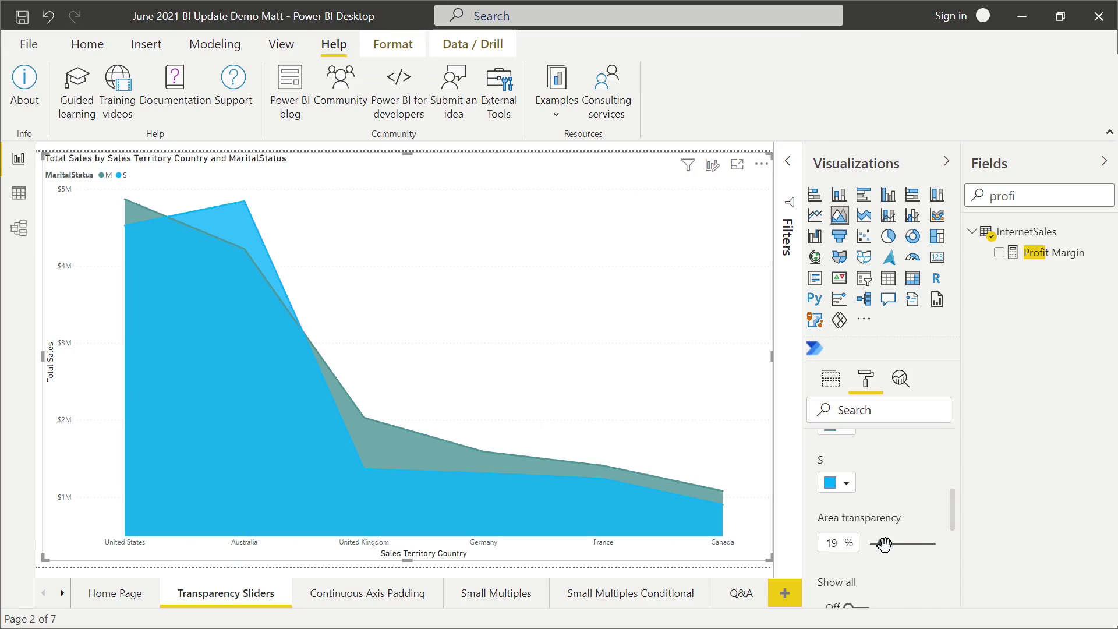
drag(882, 543, 918, 545)
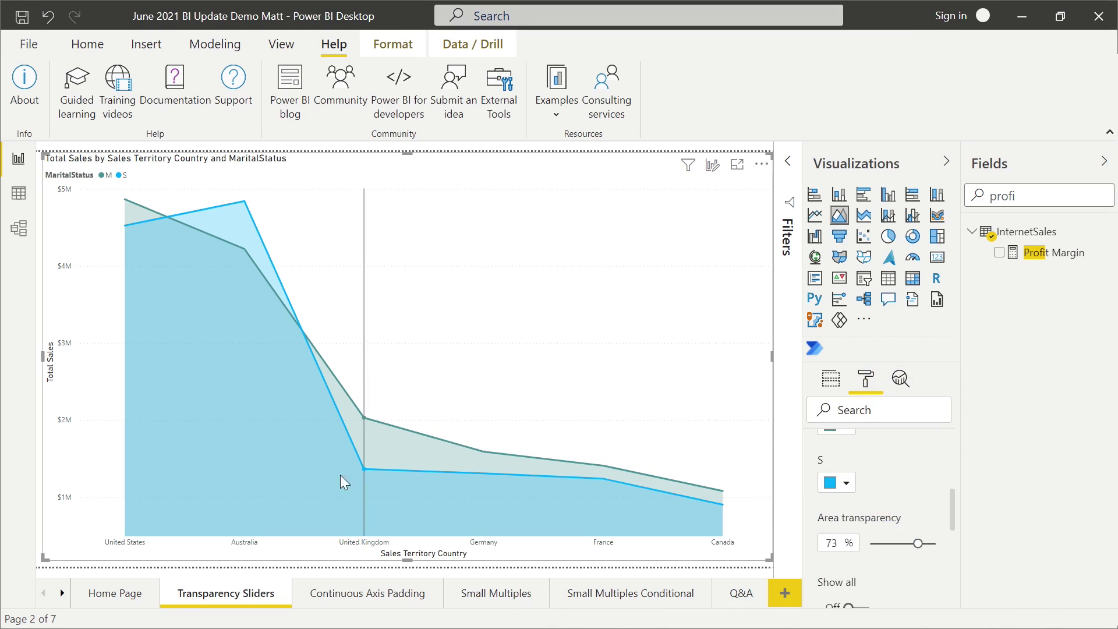
click(319, 599)
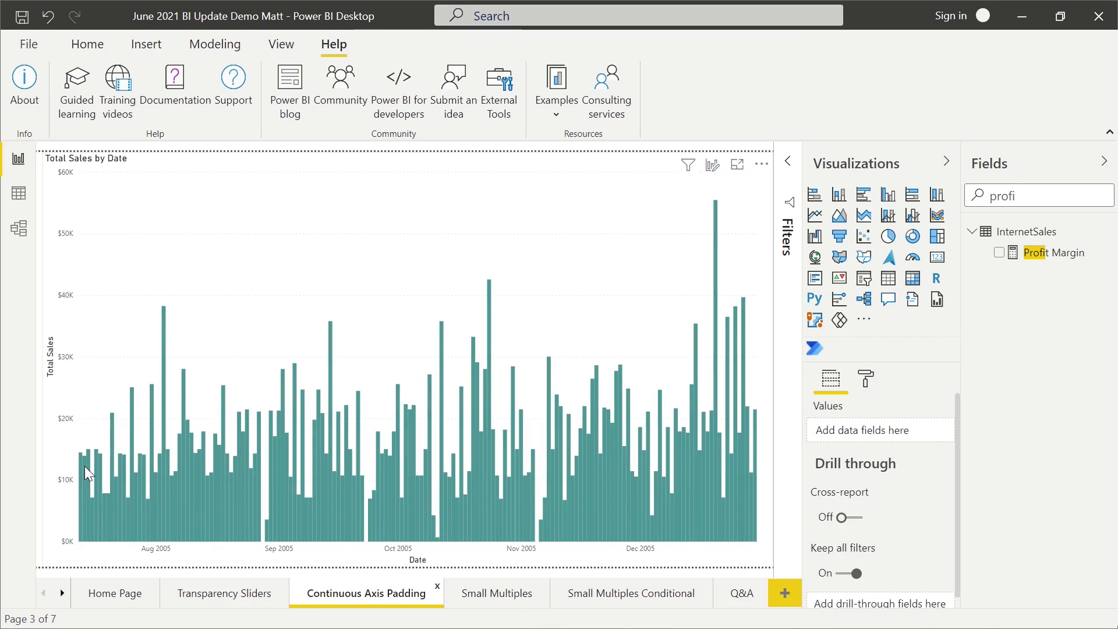
- Select the Total Sales by Date chart and expand its X axis formatting settings
mouse_move(162, 392)
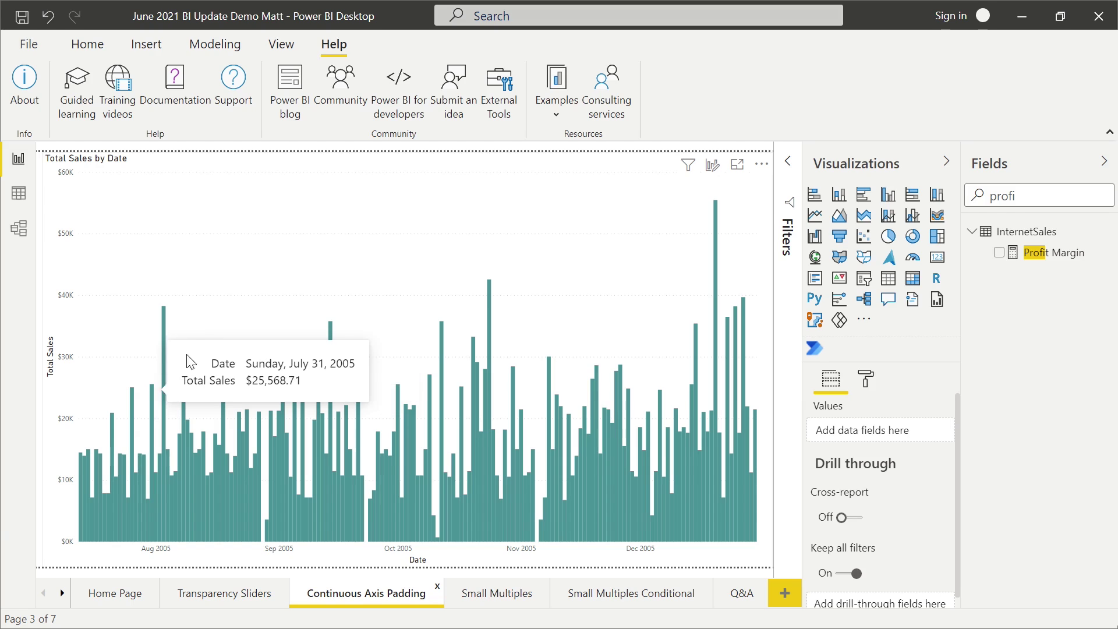
click(605, 181)
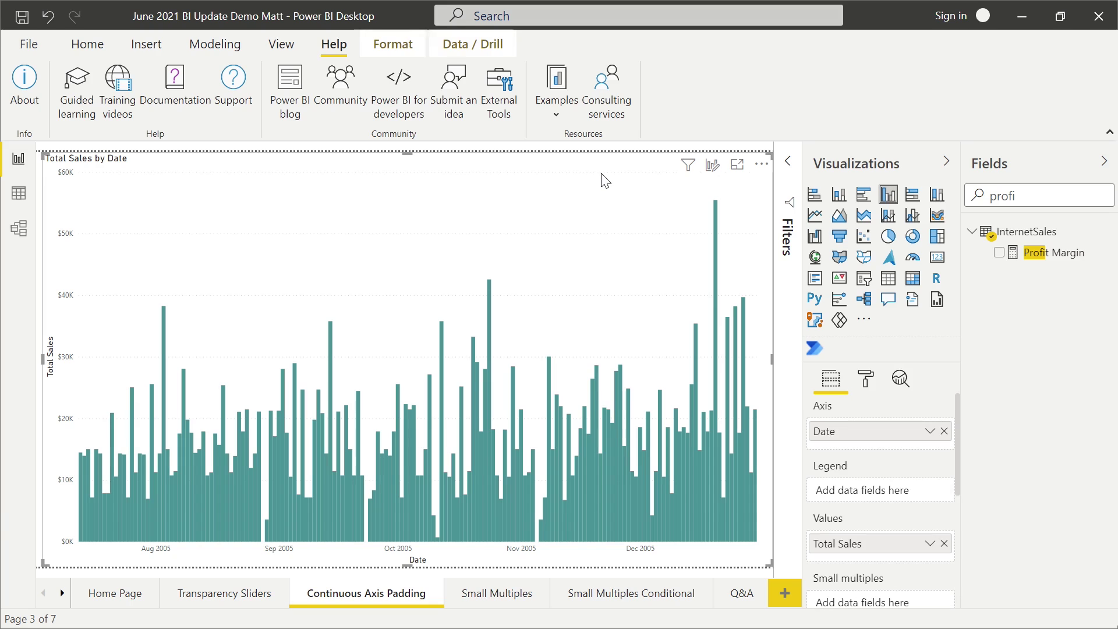
click(873, 382)
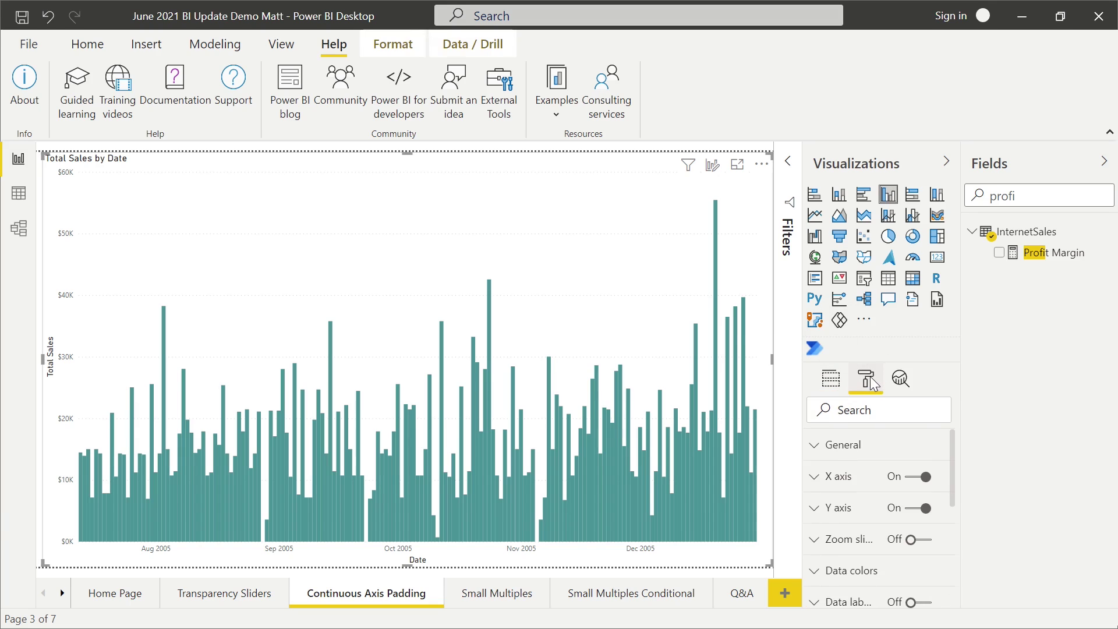
click(822, 477)
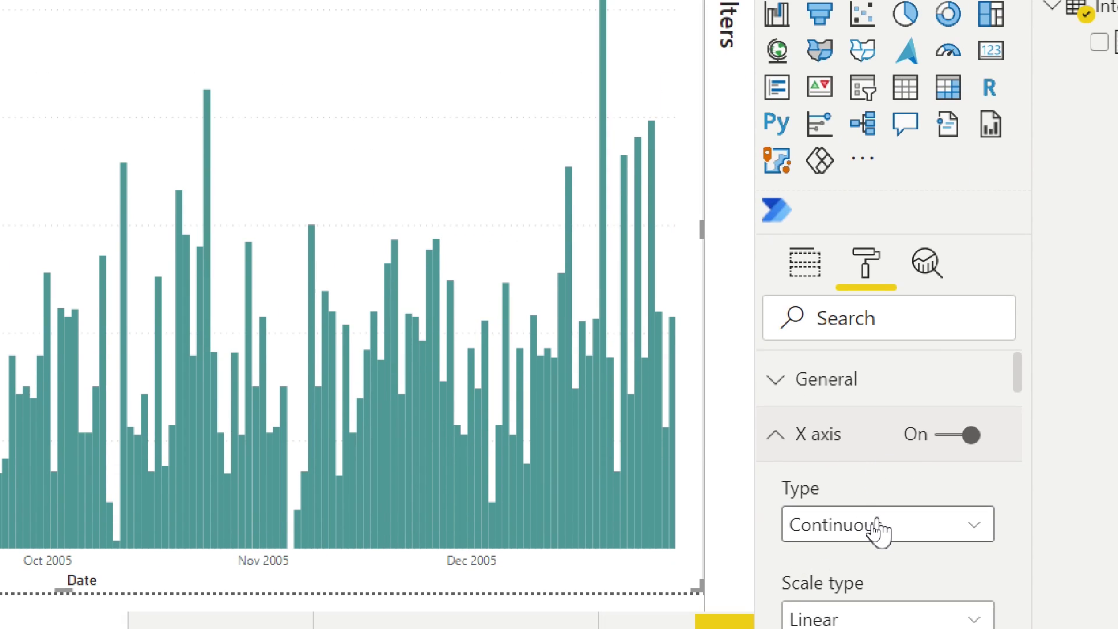
- Set the X axis inner padding to 37%, then go to the Small Multiples page
scroll(879, 556, down, 3)
scroll(879, 525, down, 3)
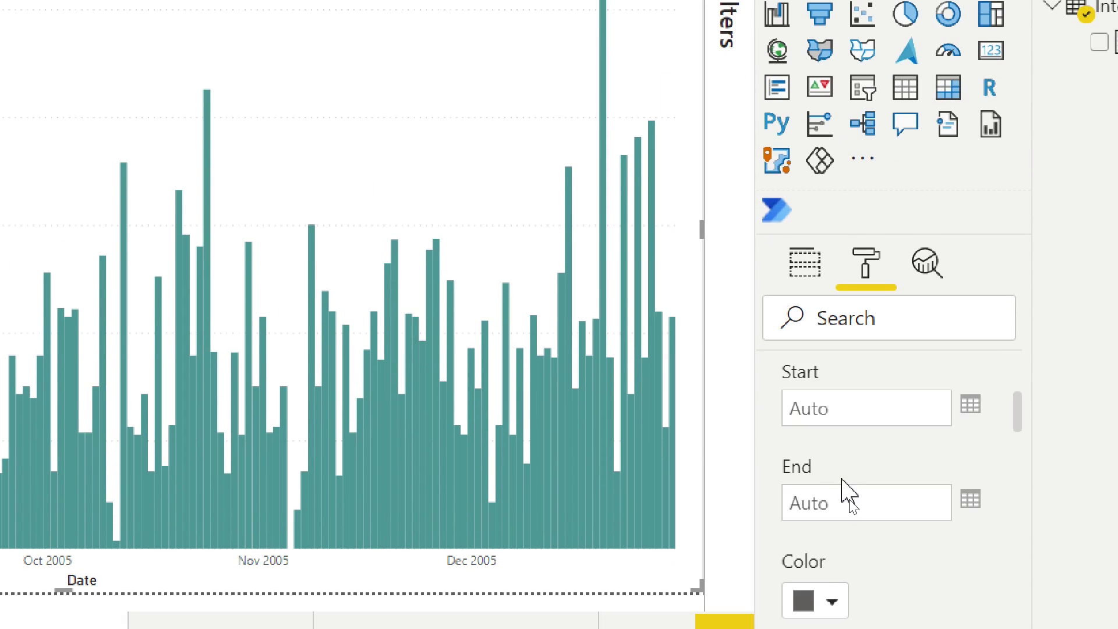
scroll(836, 473, down, 8)
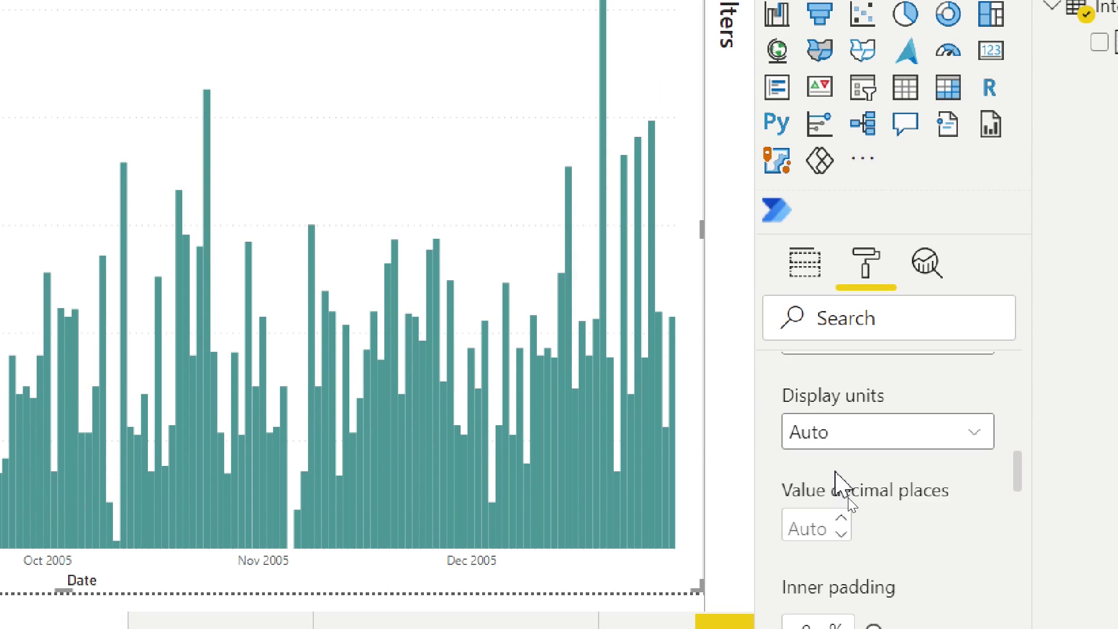
scroll(845, 495, down, 2)
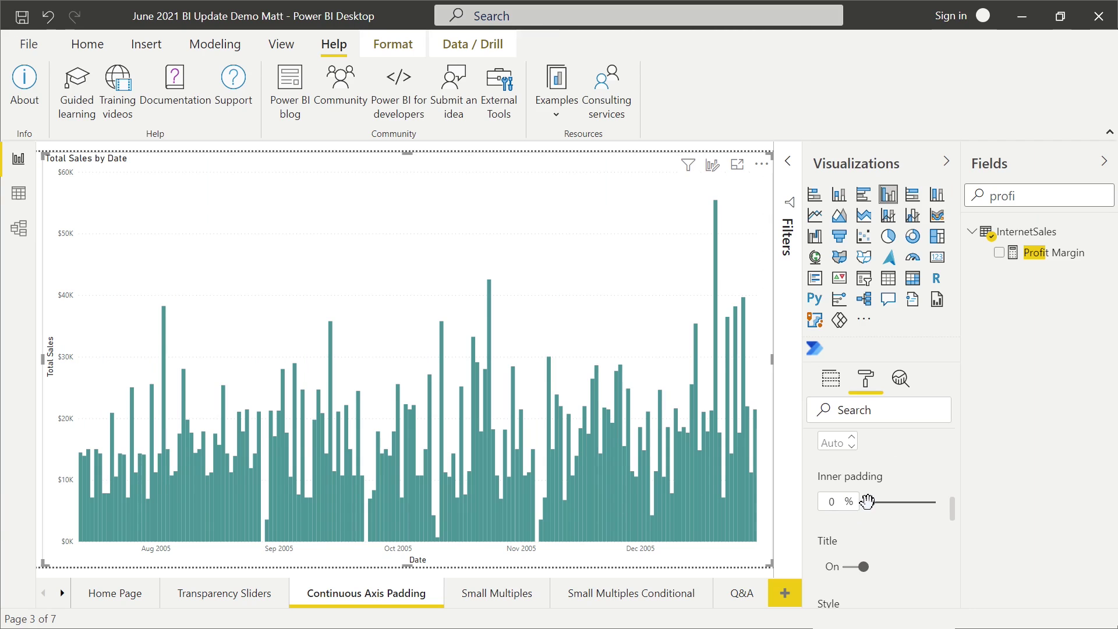
drag(867, 502, 919, 502)
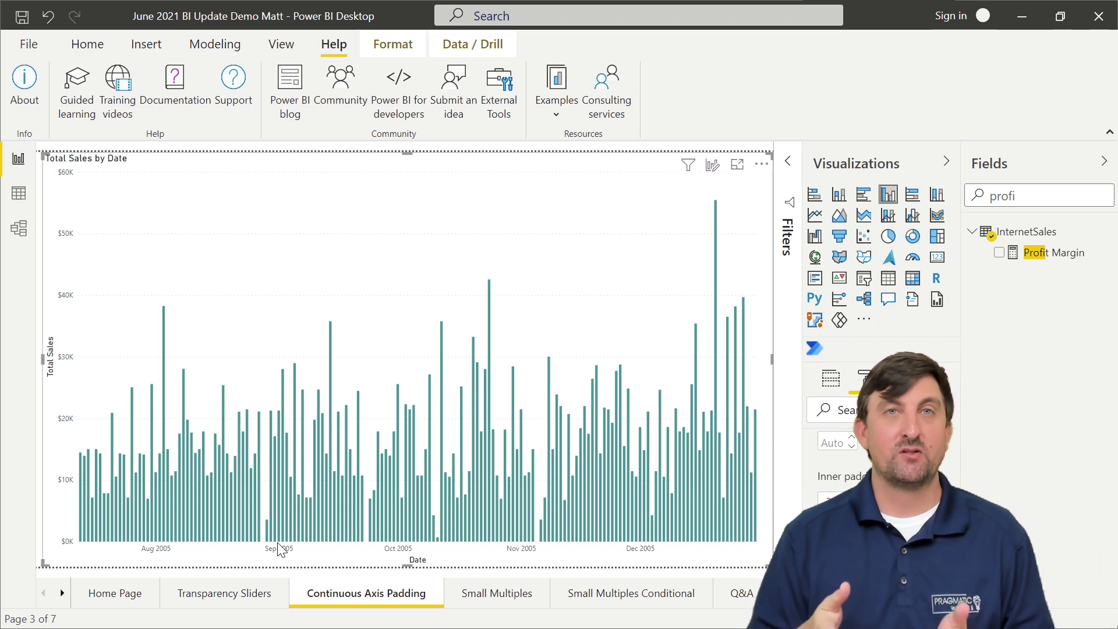
click(463, 597)
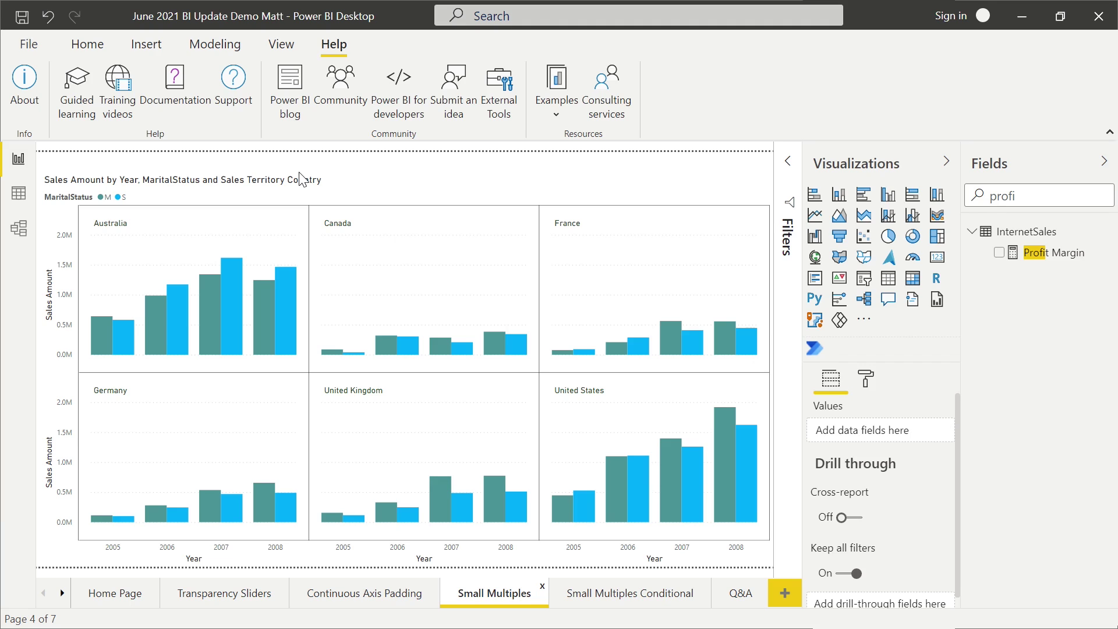
- Remove Sales Territory Country from the Small multiples well, leaving one Year/MaritalStatus chart
click(391, 193)
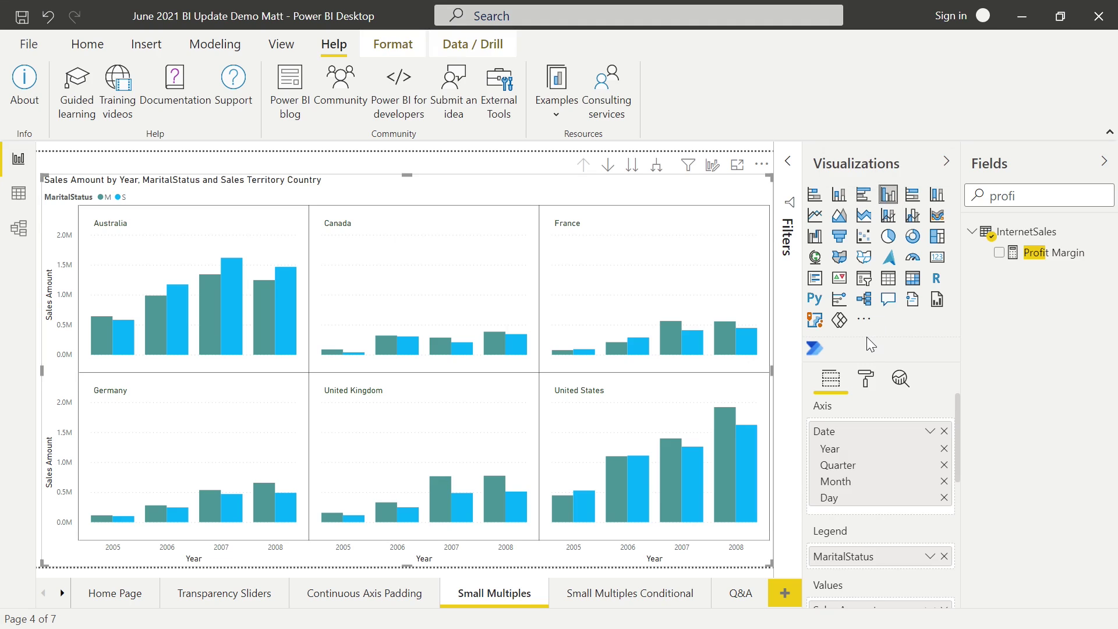
scroll(902, 521, down, 5)
scroll(891, 512, up, 3)
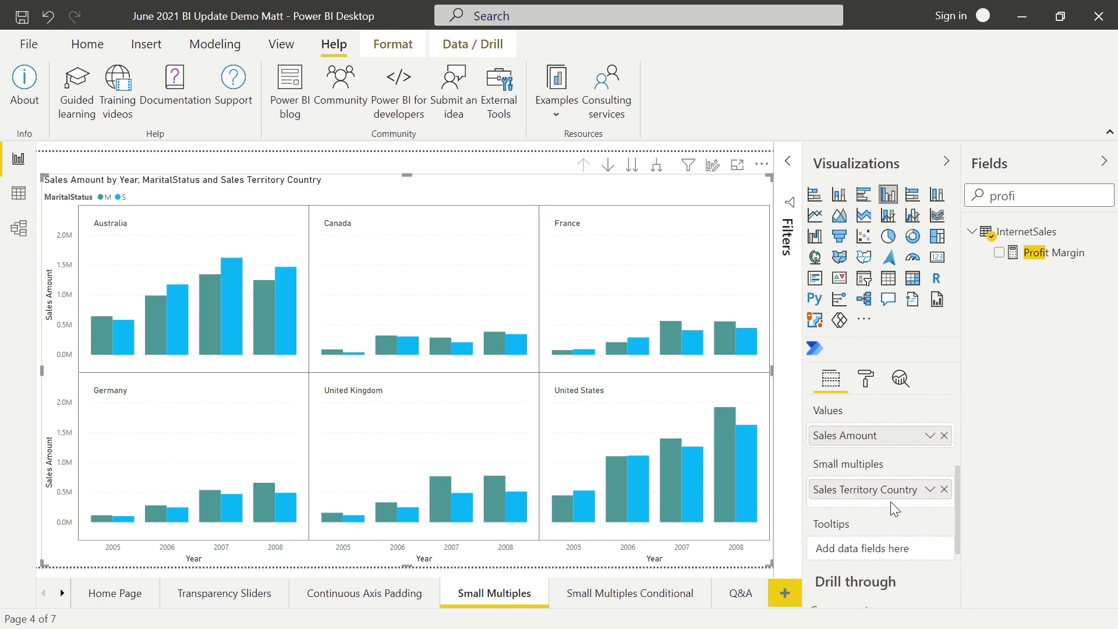
click(943, 490)
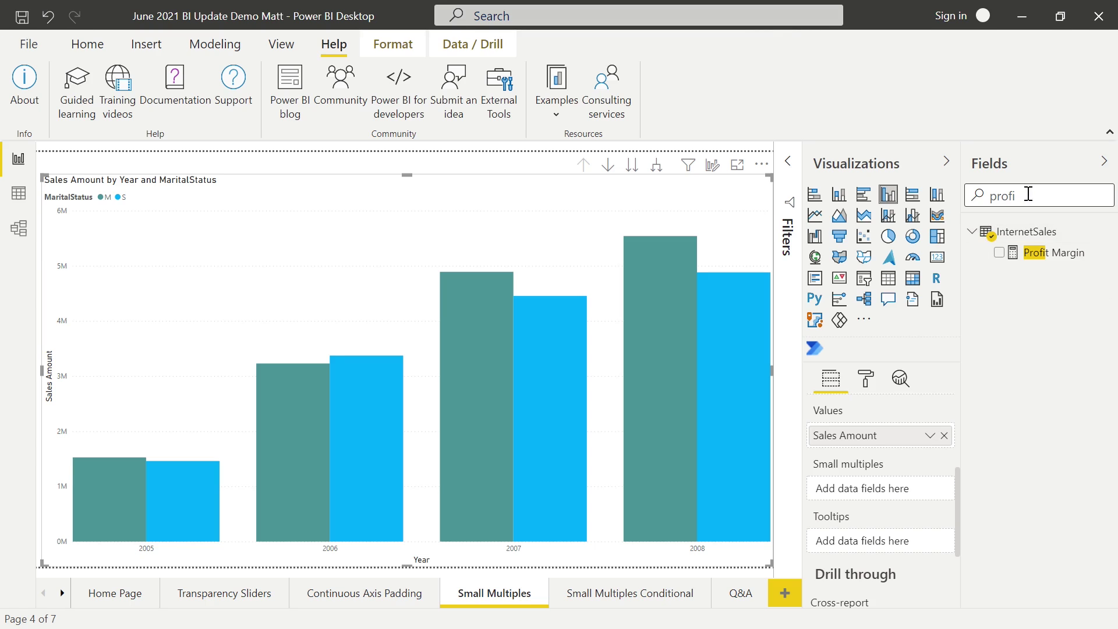
drag(1028, 193, 988, 194)
- Search fields for 'country' and put Sales Territory Country back into Small multiples
text(country)
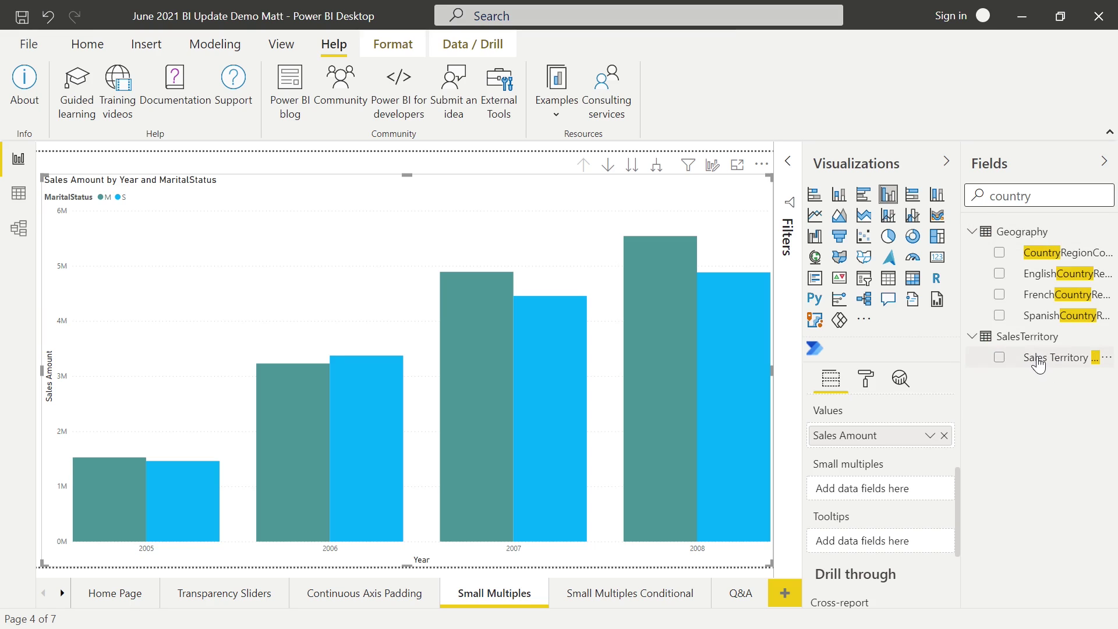
drag(1042, 357, 854, 487)
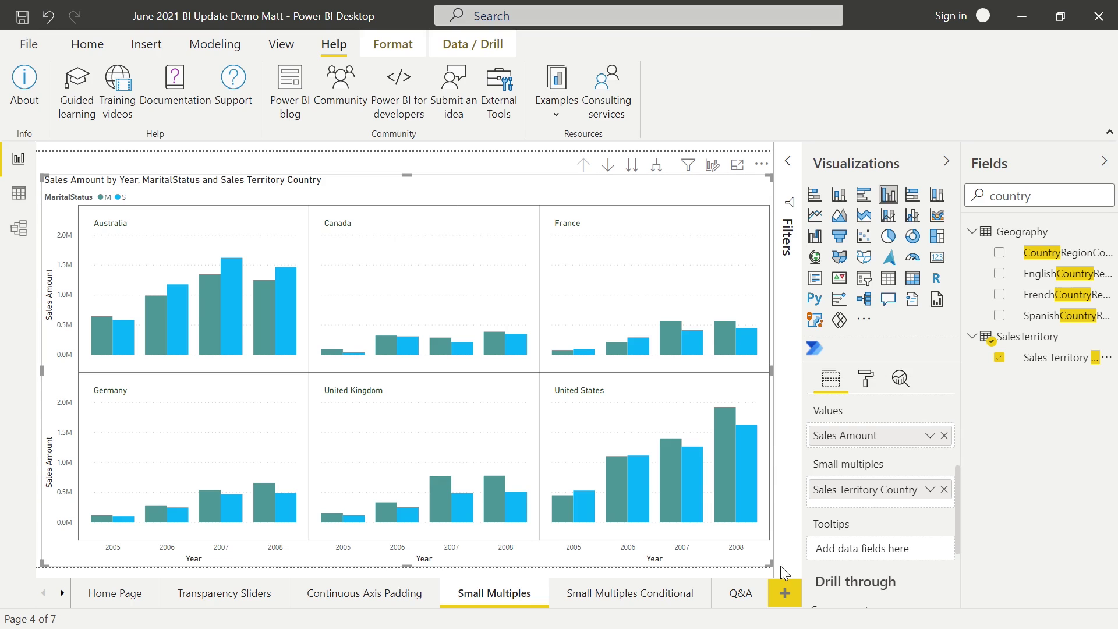
drag(769, 564, 295, 332)
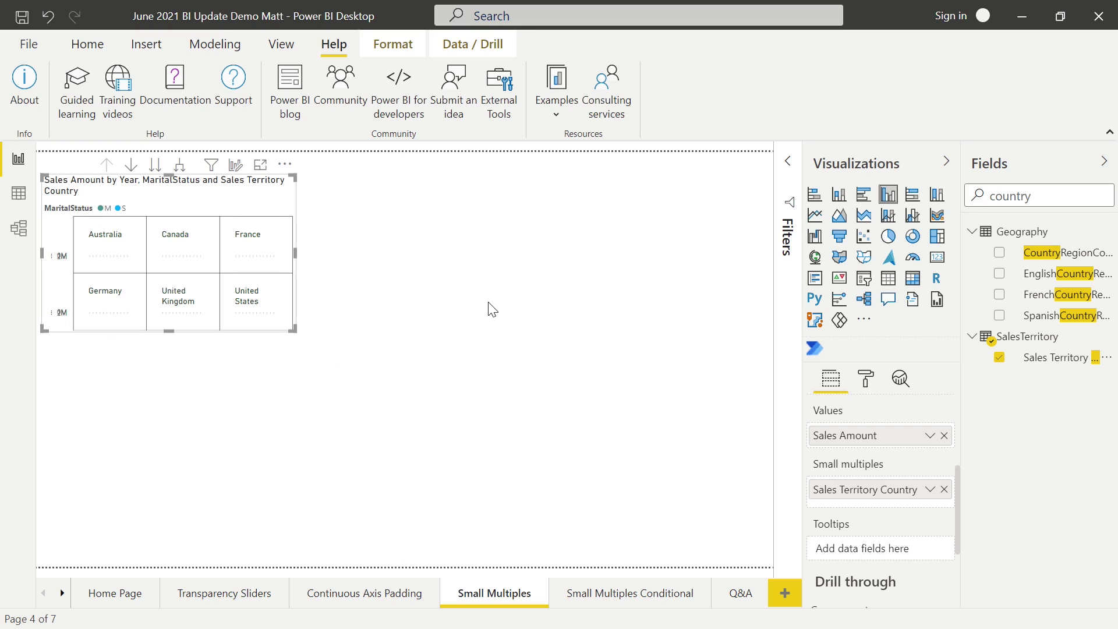
click(868, 379)
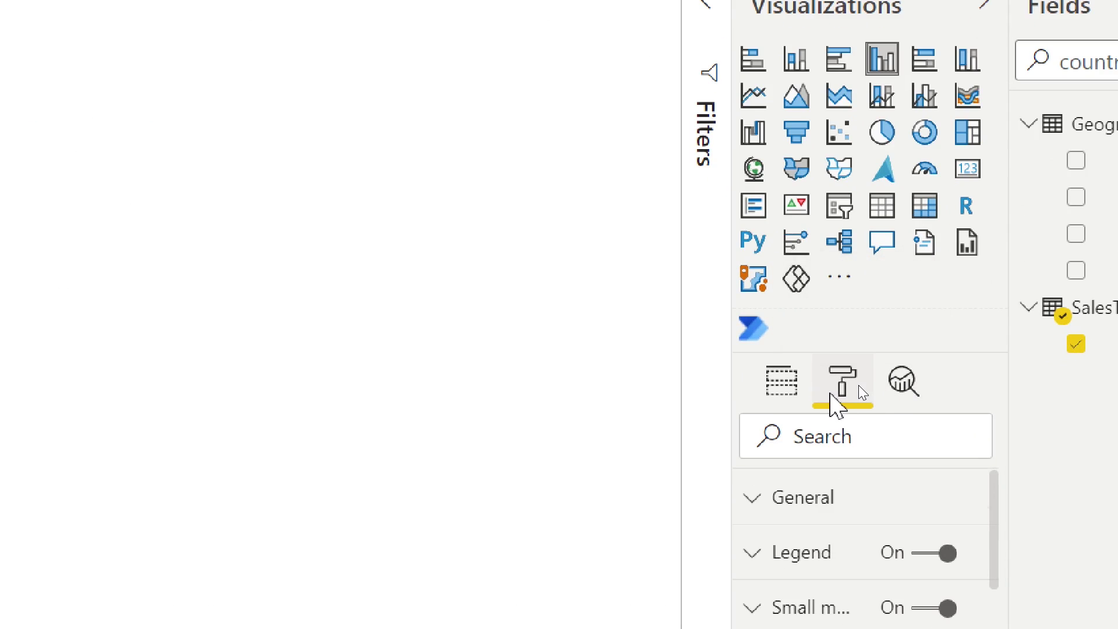
click(776, 501)
scroll(834, 501, down, 3)
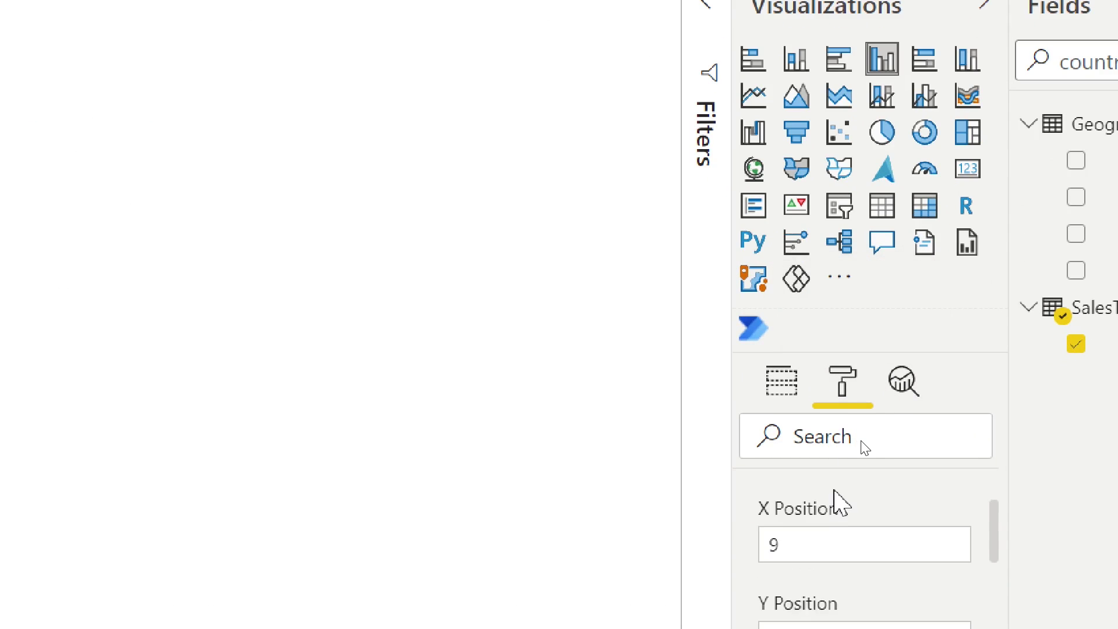
scroll(839, 507, up, 3)
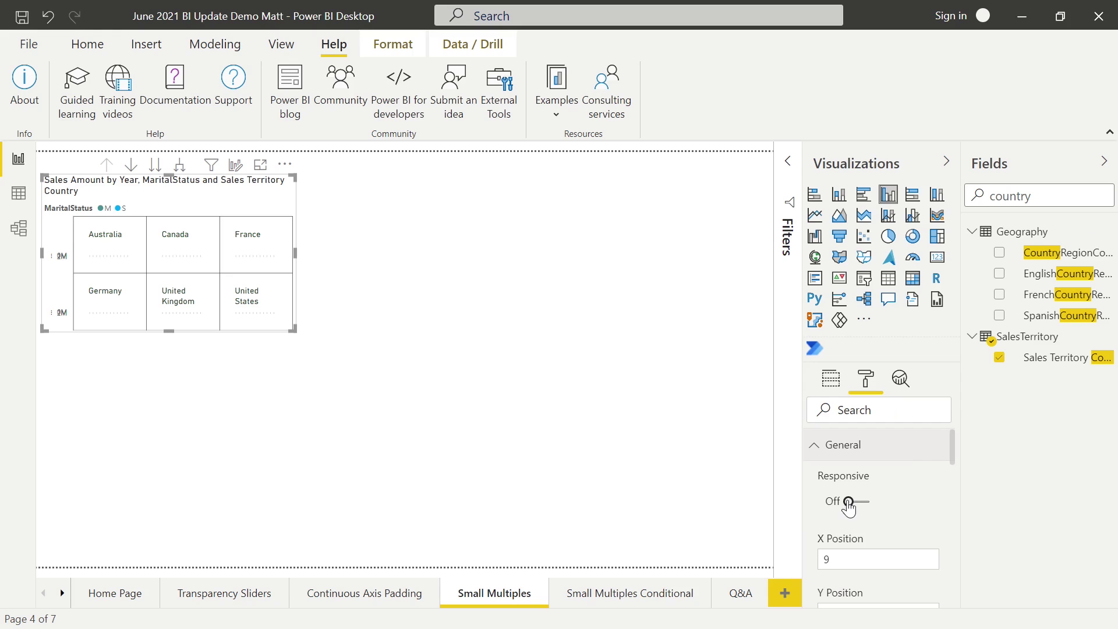
click(851, 504)
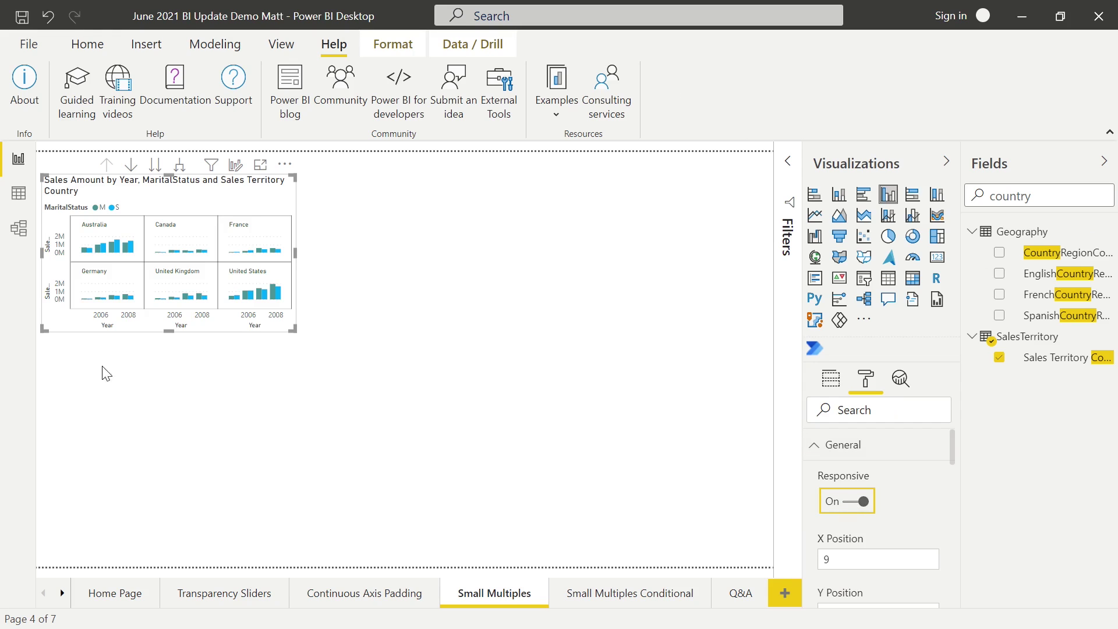
mouse_move(103, 247)
drag(293, 330, 771, 567)
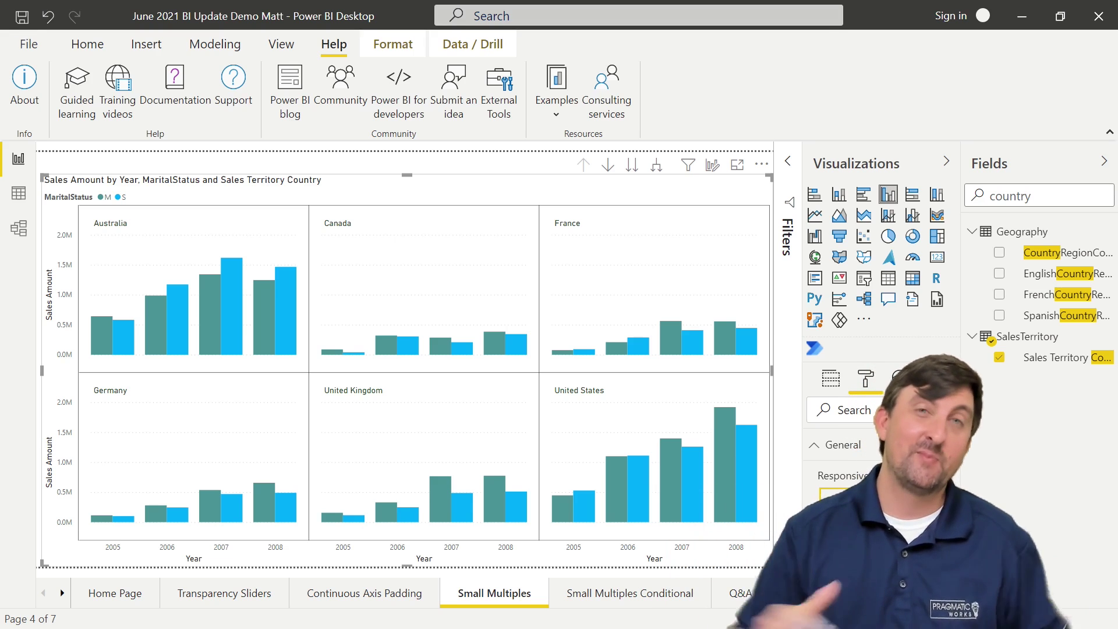
click(648, 592)
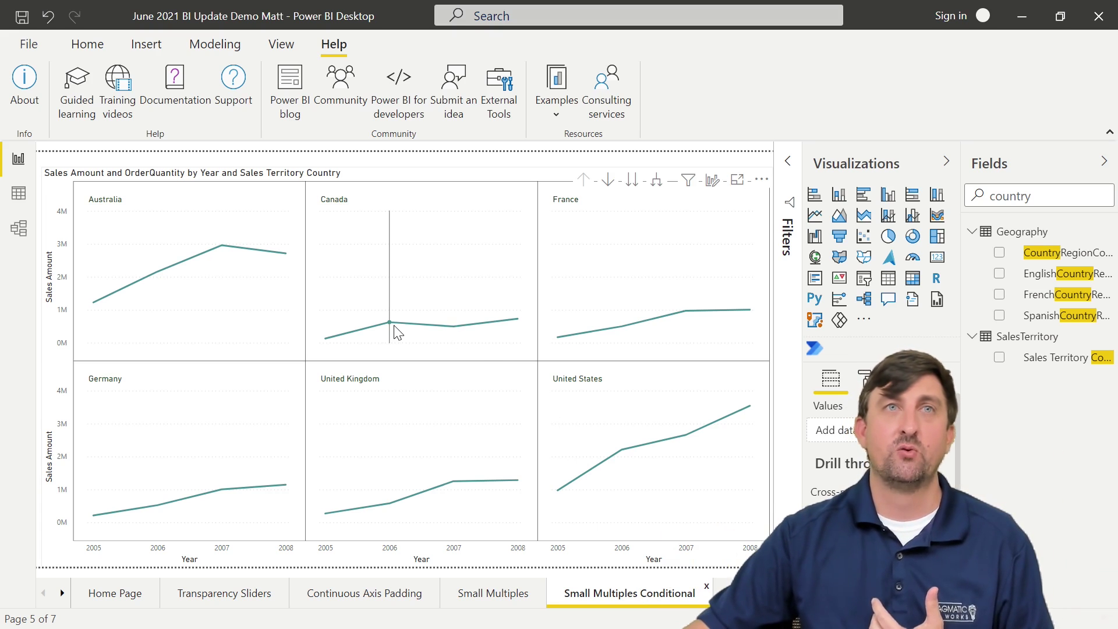
- View a data point's tooltip on the per-country Sales Amount by Year line charts
mouse_move(394, 330)
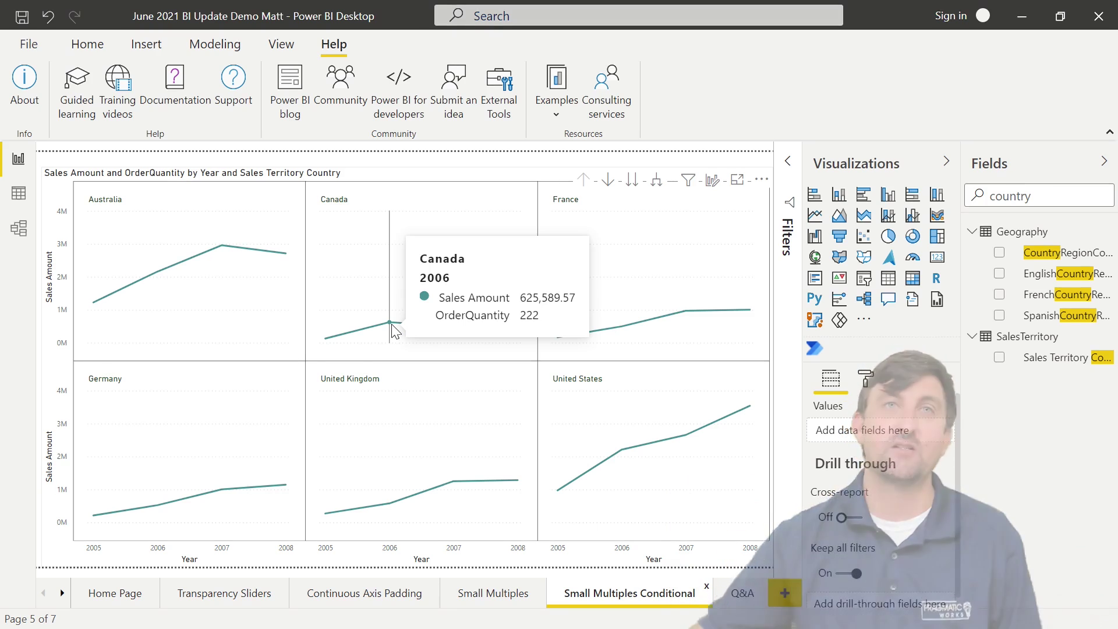
- Open the conditional Background color rules under the line chart's Grid layout settings
click(489, 186)
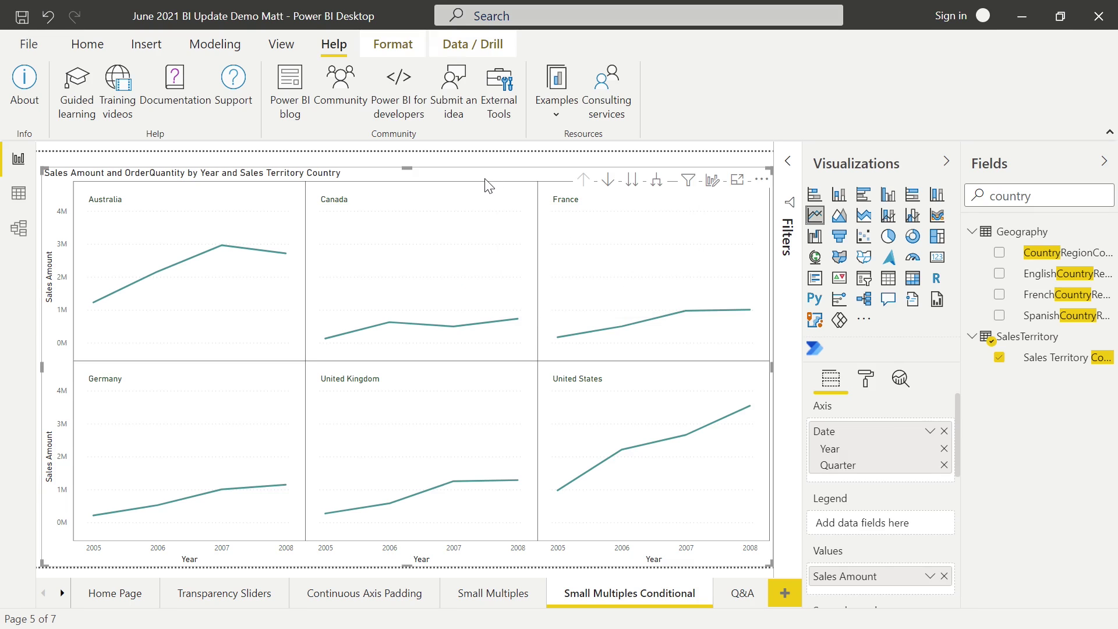
click(865, 383)
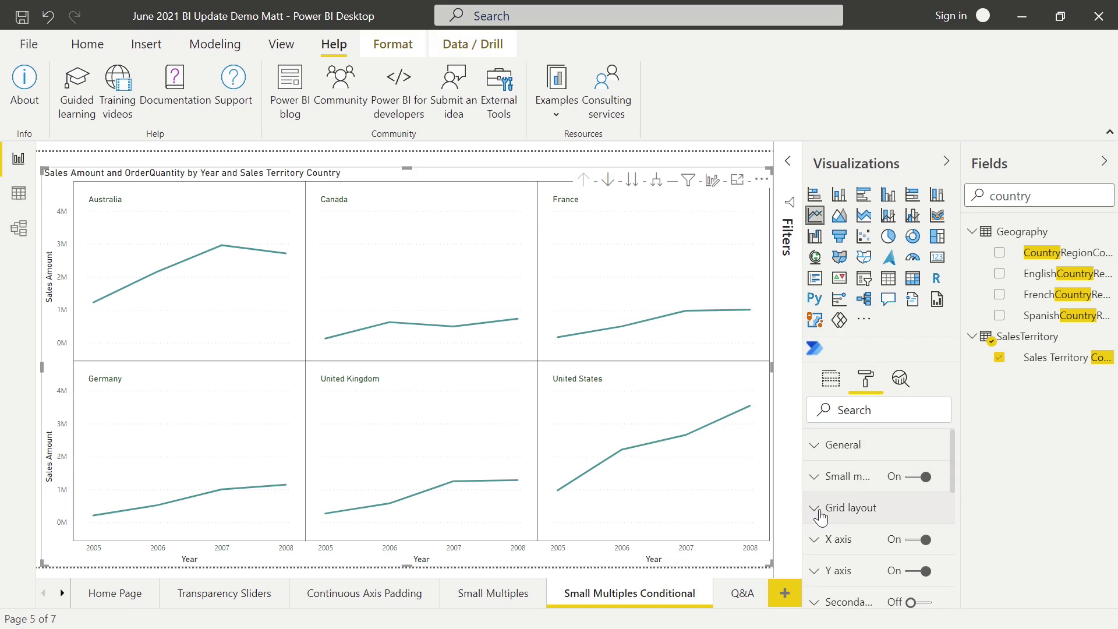
click(821, 516)
scroll(902, 524, down, 3)
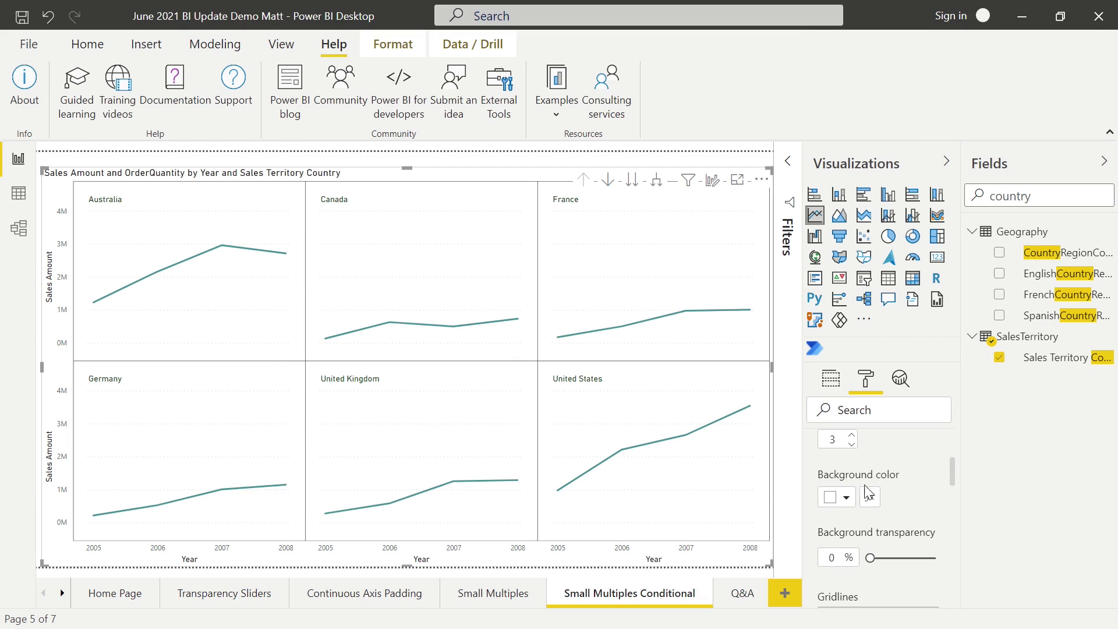
click(872, 497)
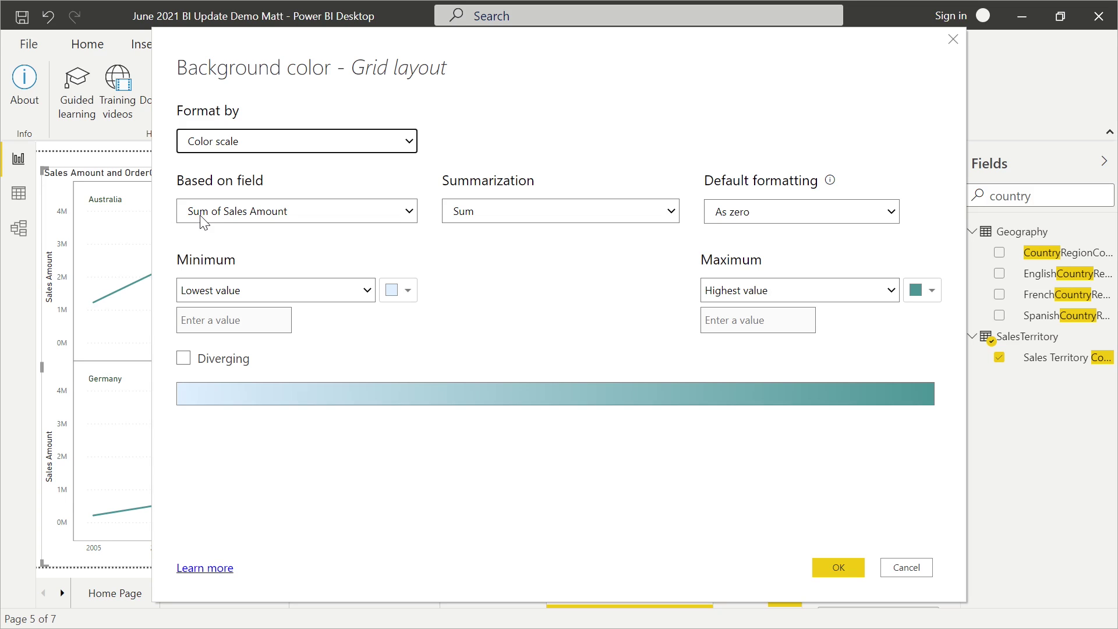
- Base the background colour scale on OrderQuantity and make it diverging
click(410, 211)
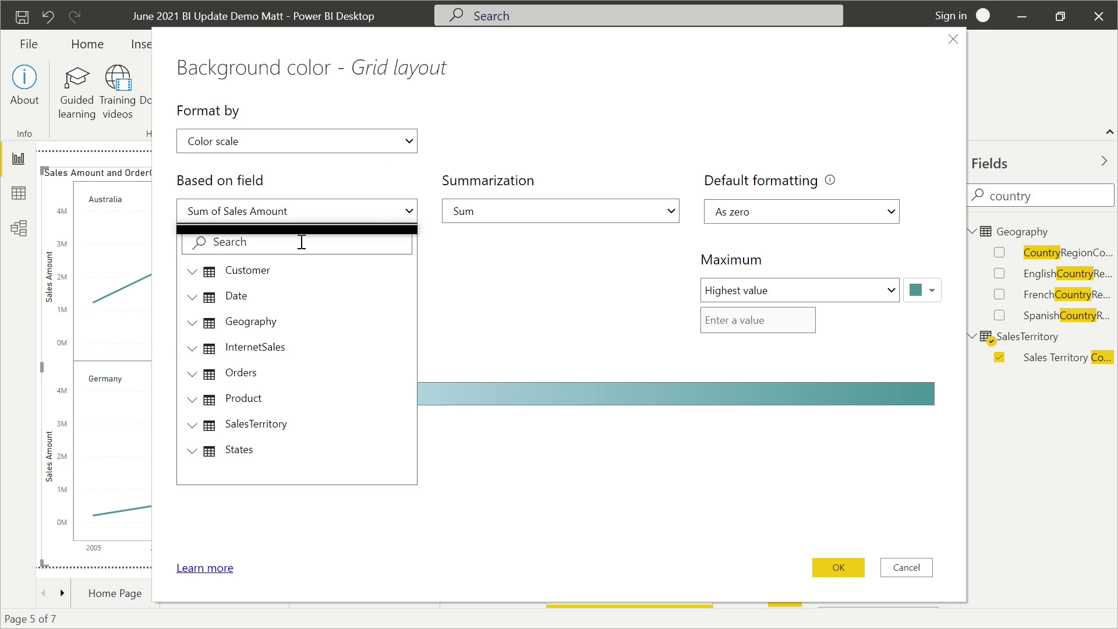
text(order qu)
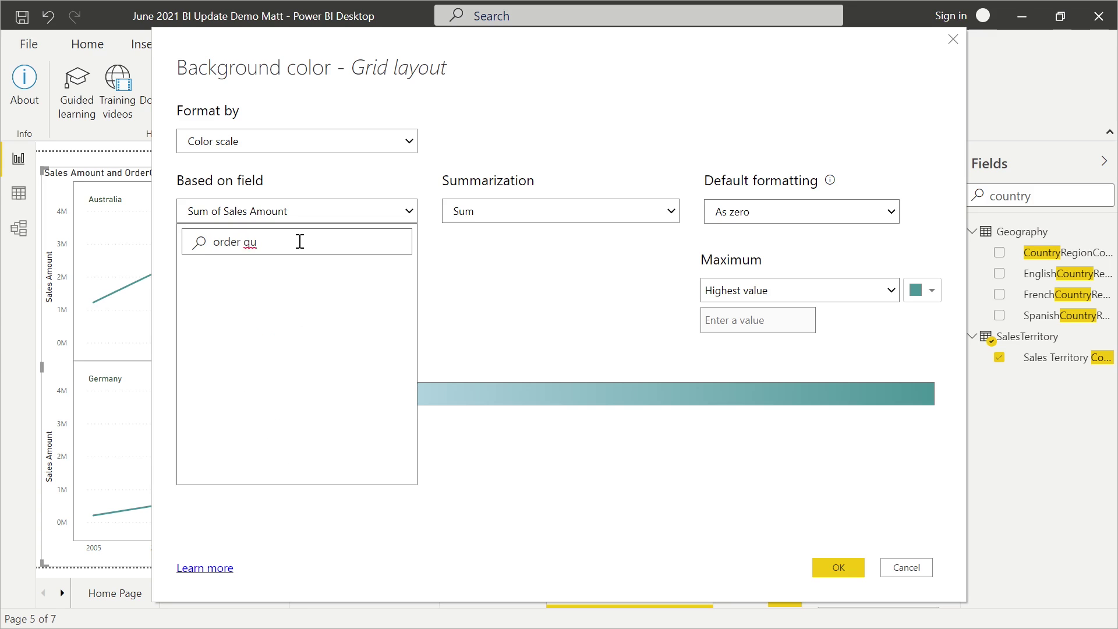
key(BackSpace)
key(BackSpace)
key(BackSpace)
text(qu)
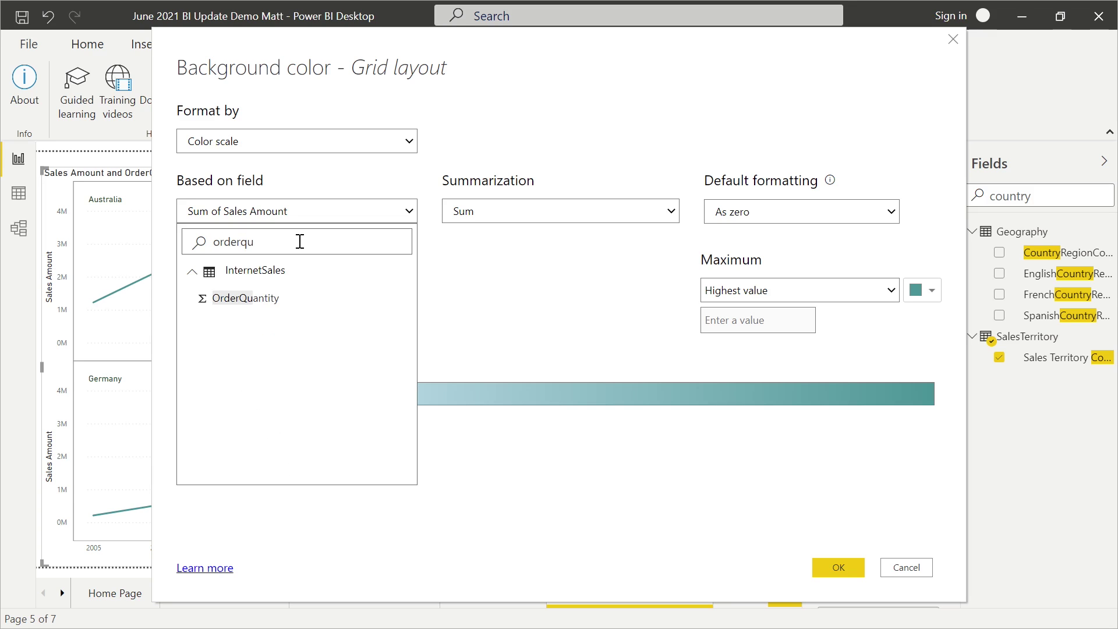
click(236, 299)
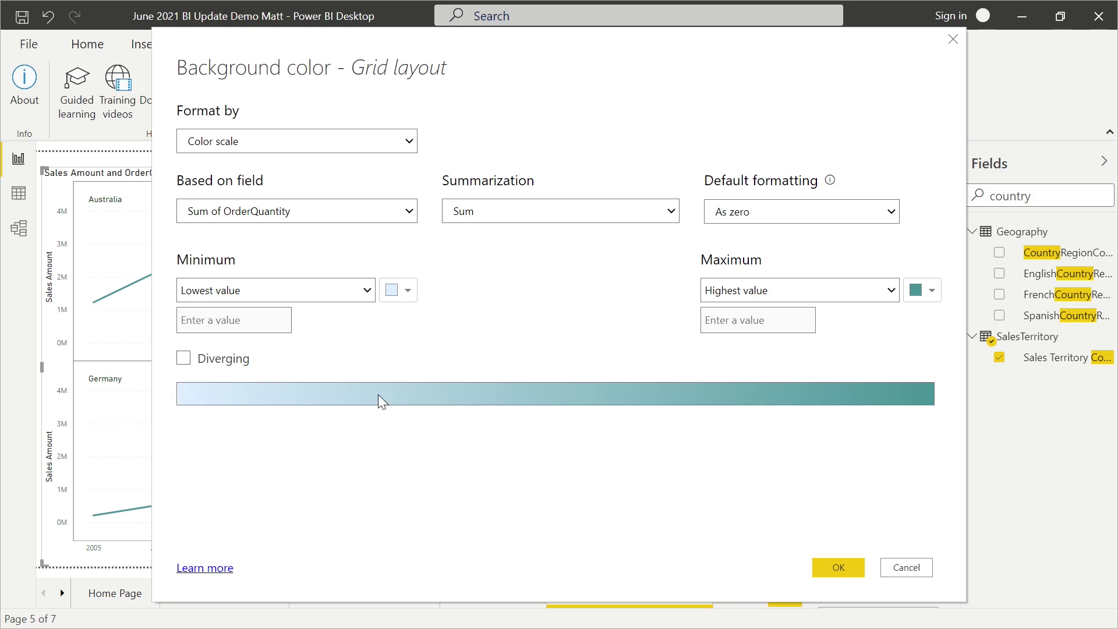
click(183, 359)
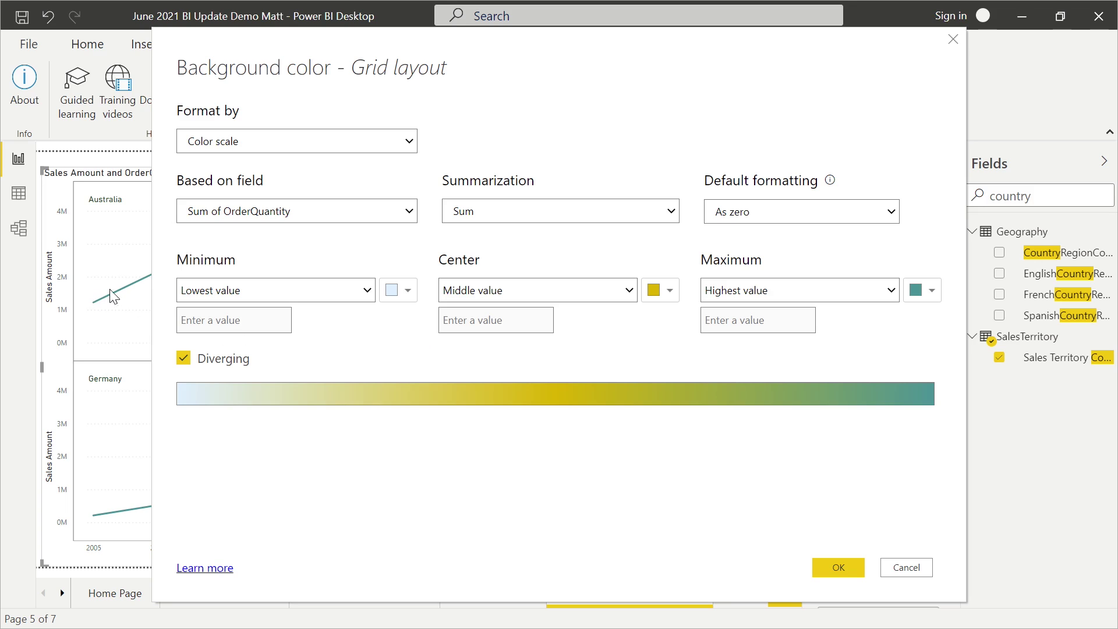
- Set the scale's minimum colour to red and maximum to green, and apply it
click(398, 299)
click(421, 506)
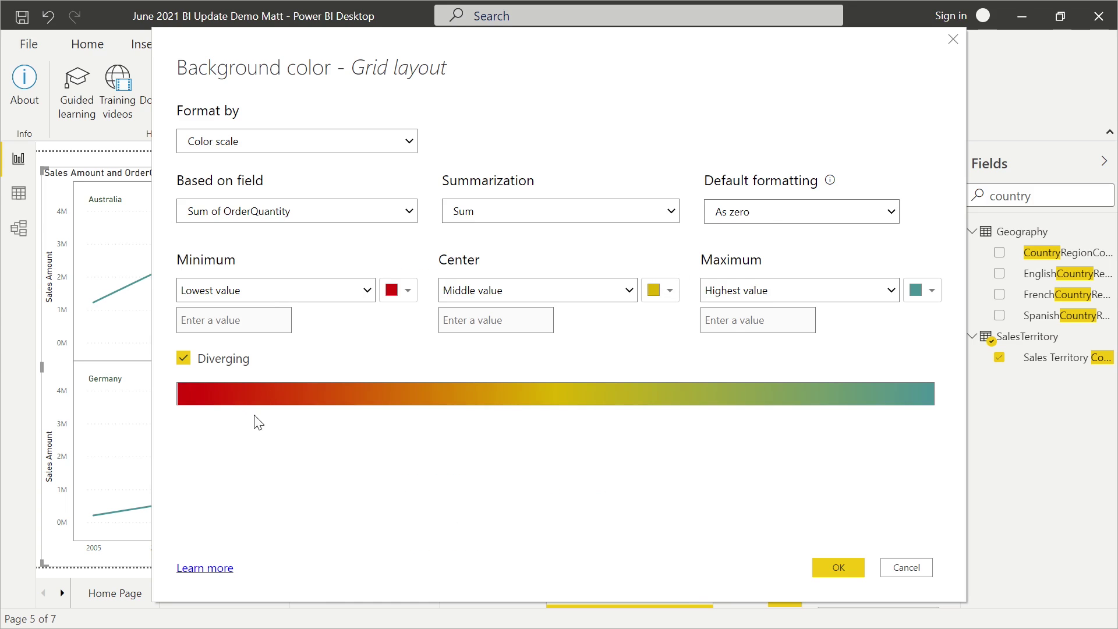
click(932, 286)
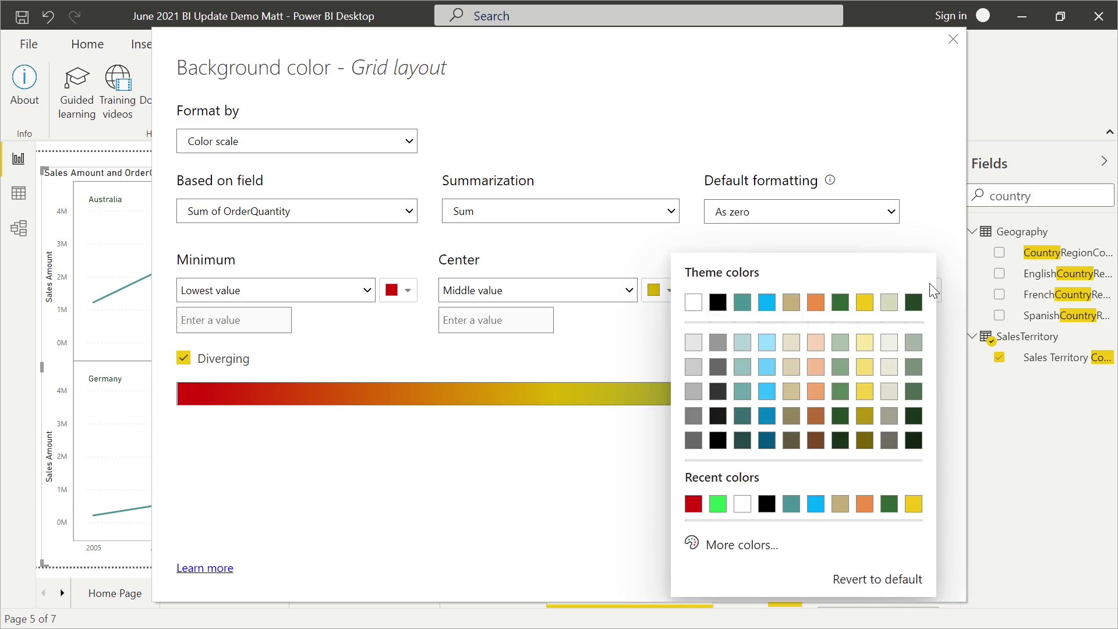
click(719, 504)
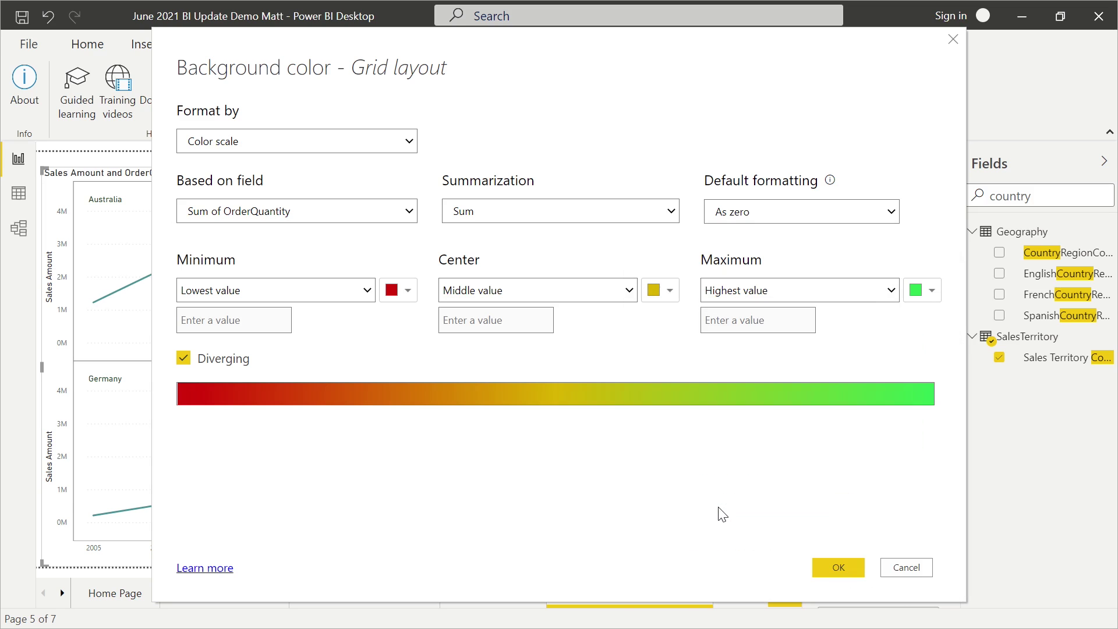
click(843, 566)
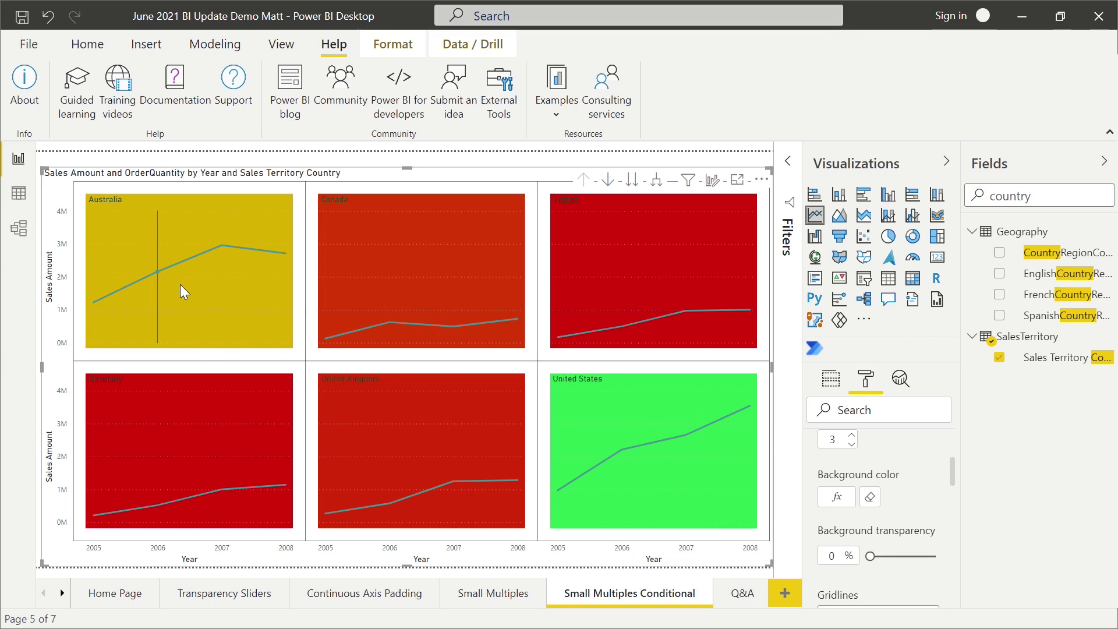
- Check the red, yellow and green country tile backgrounds, then go to the Q&A page
mouse_move(184, 291)
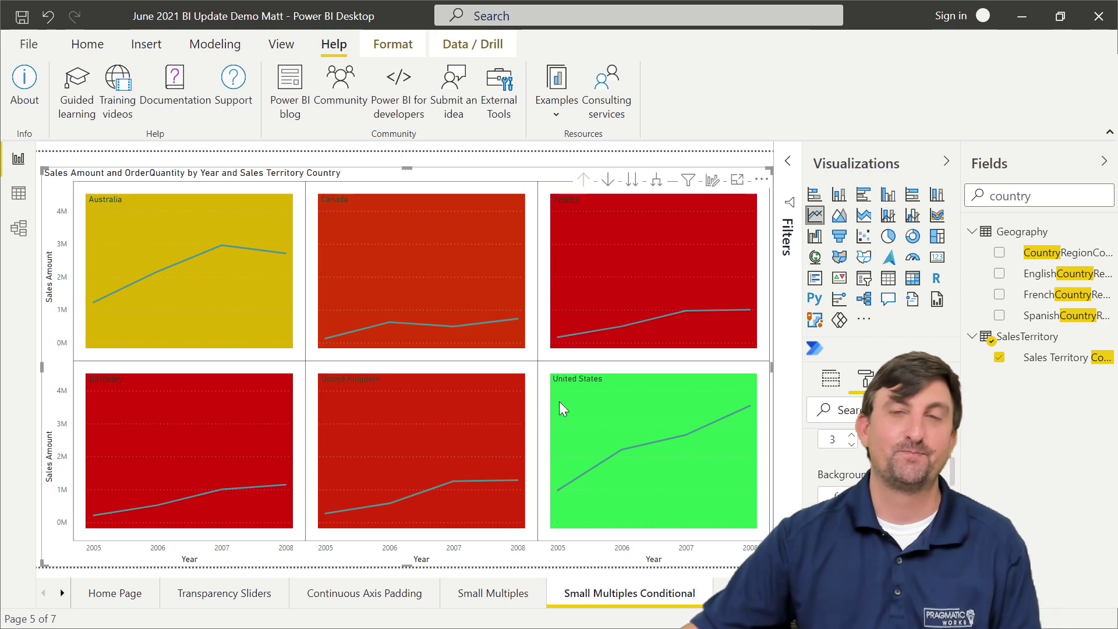
click(734, 593)
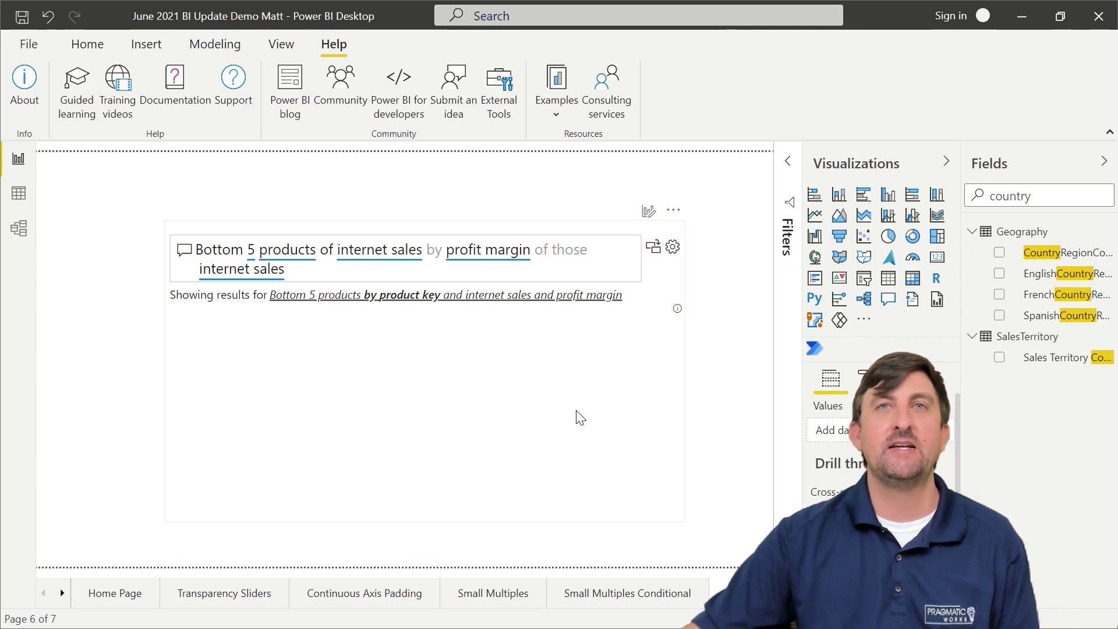
- Delete the existing bottom-5-products question from the Q&A box
drag(524, 266, 181, 236)
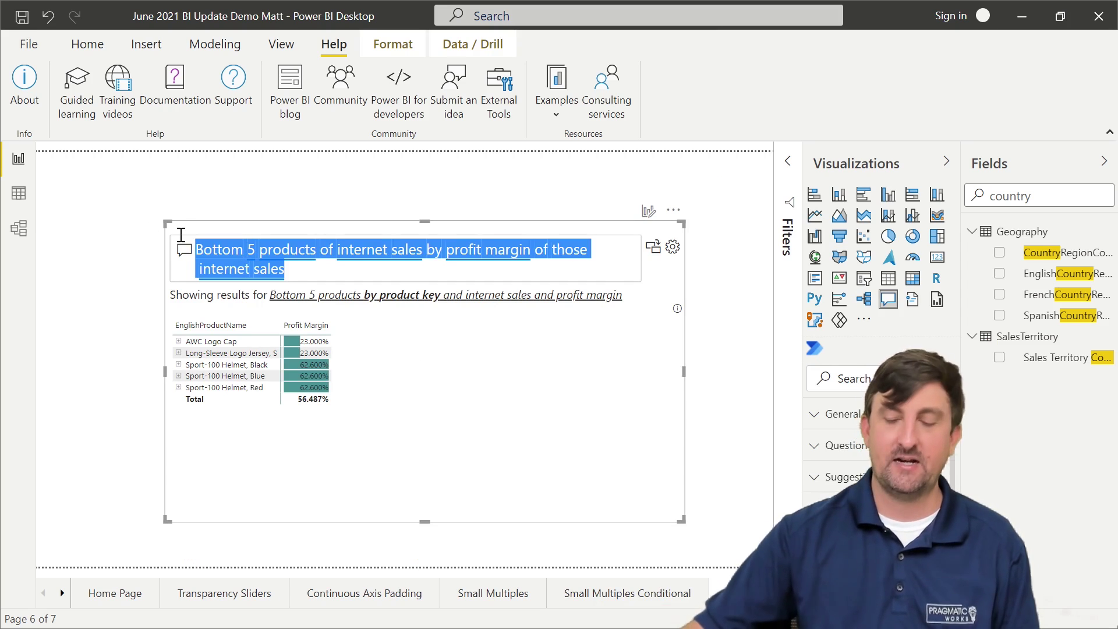
key(BackSpace)
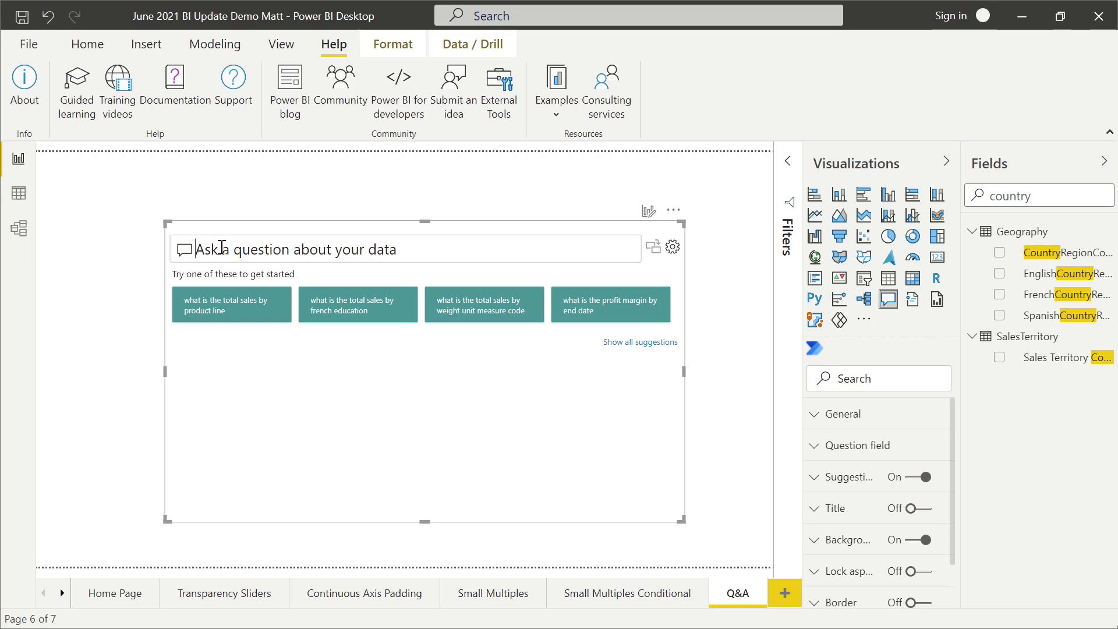
- Ask Q&A 'lowest products by profit margin' to chart the bottom 10 products
text(lowest pro)
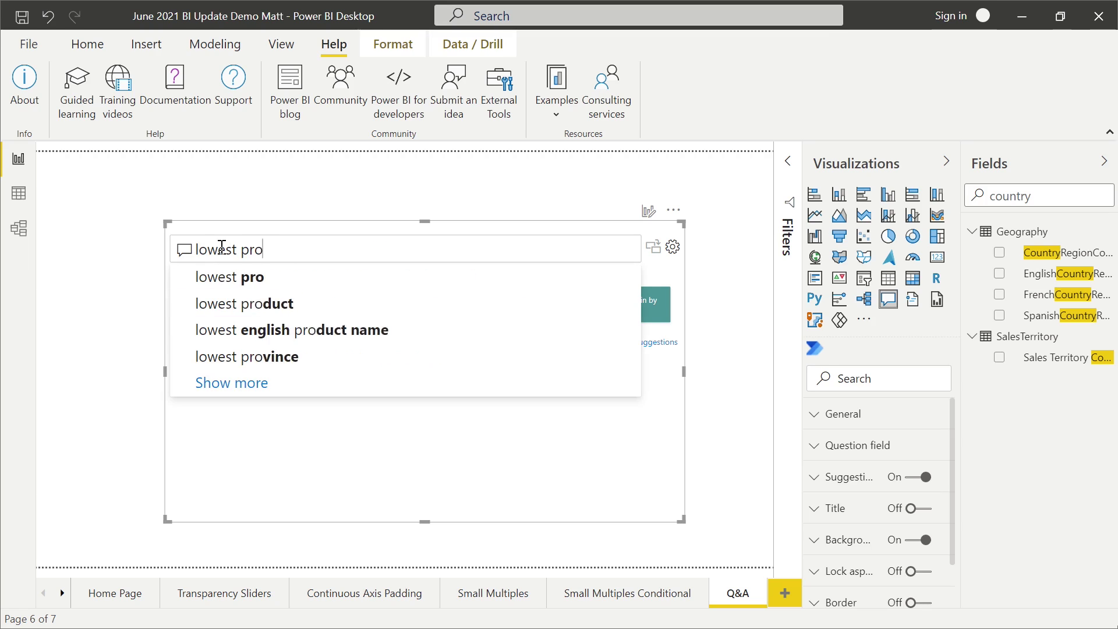
text(ducts by profit)
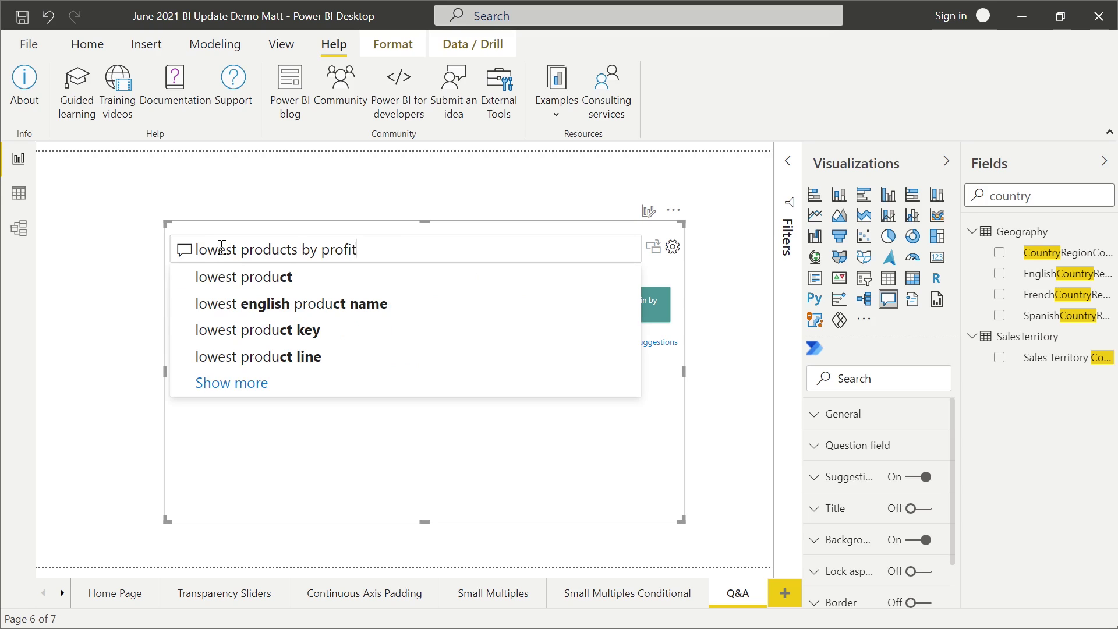
text( margin)
key(Return)
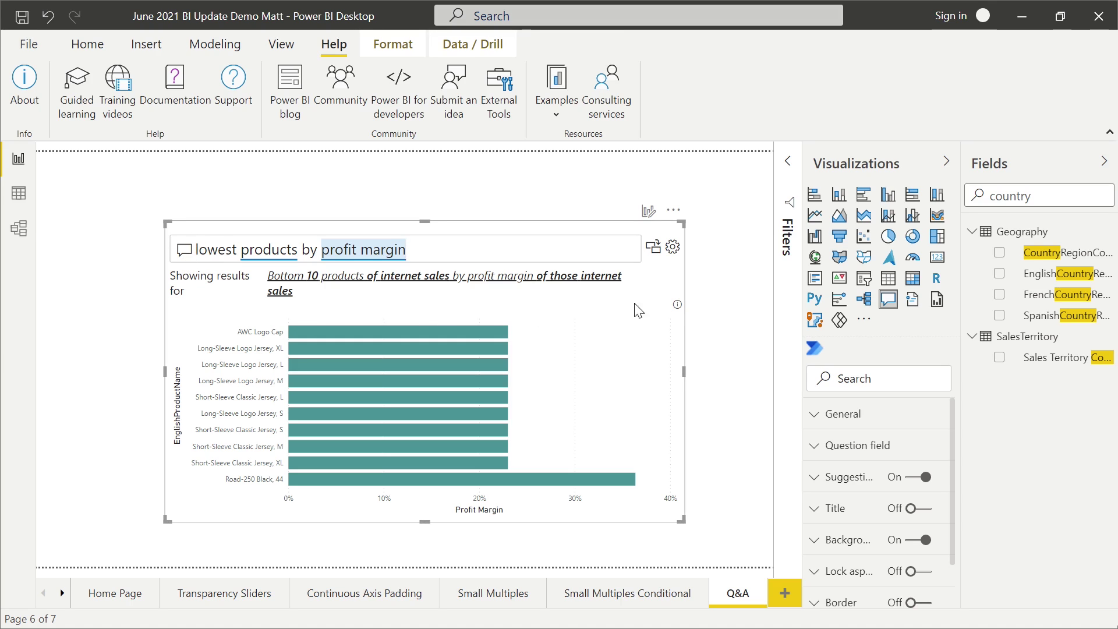
mouse_move(677, 305)
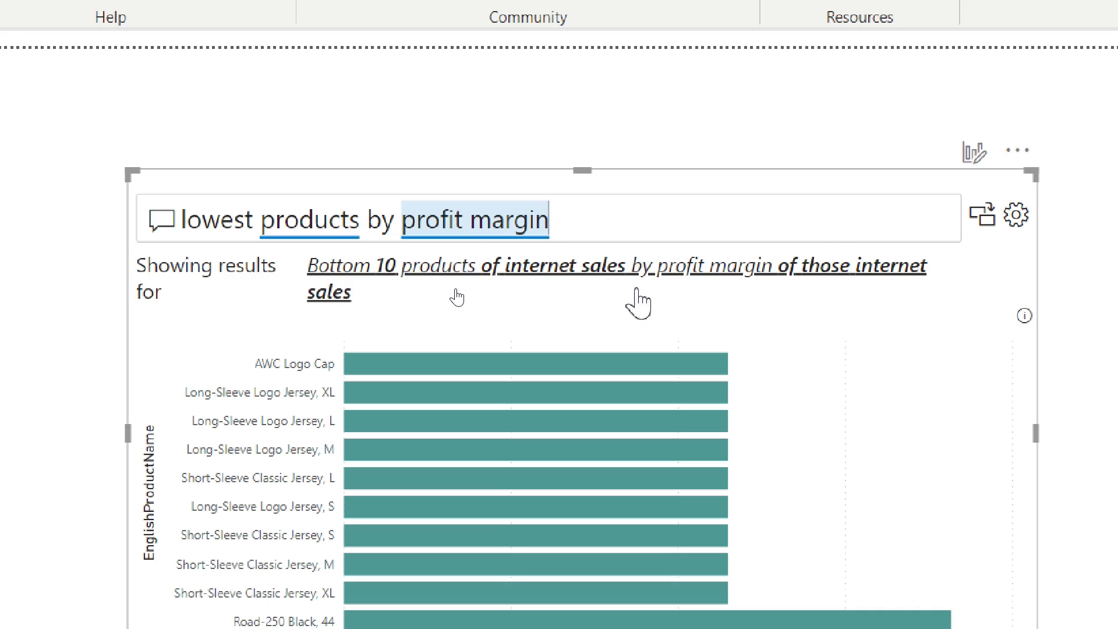
- Load the restated bottom 10 products question and change 10 to 3, showing three Sport-100 Helmets
click(358, 279)
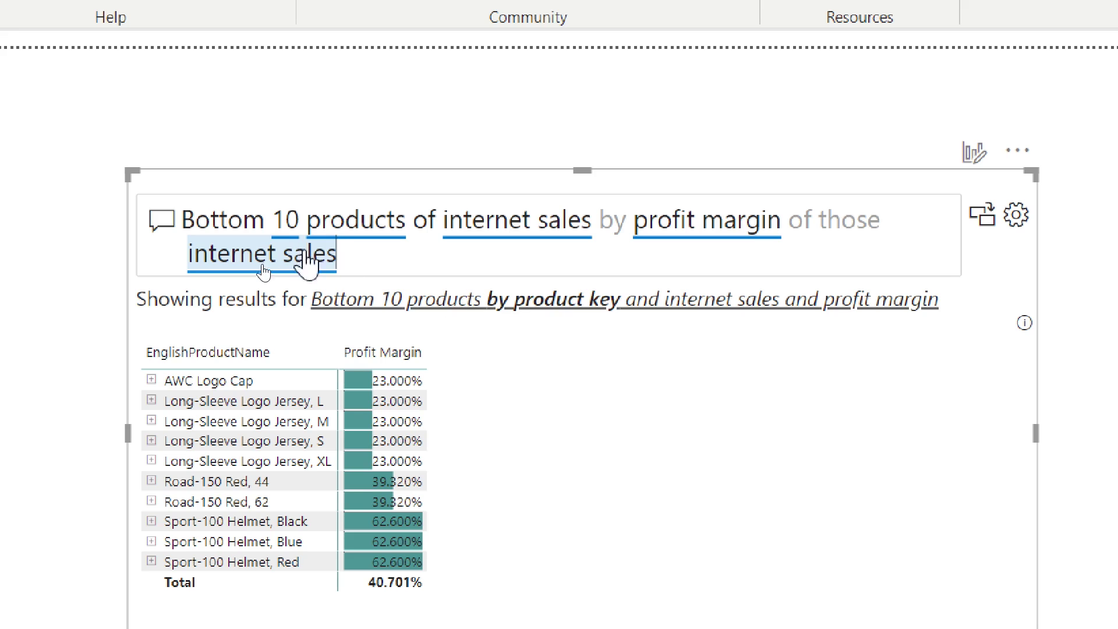
click(306, 222)
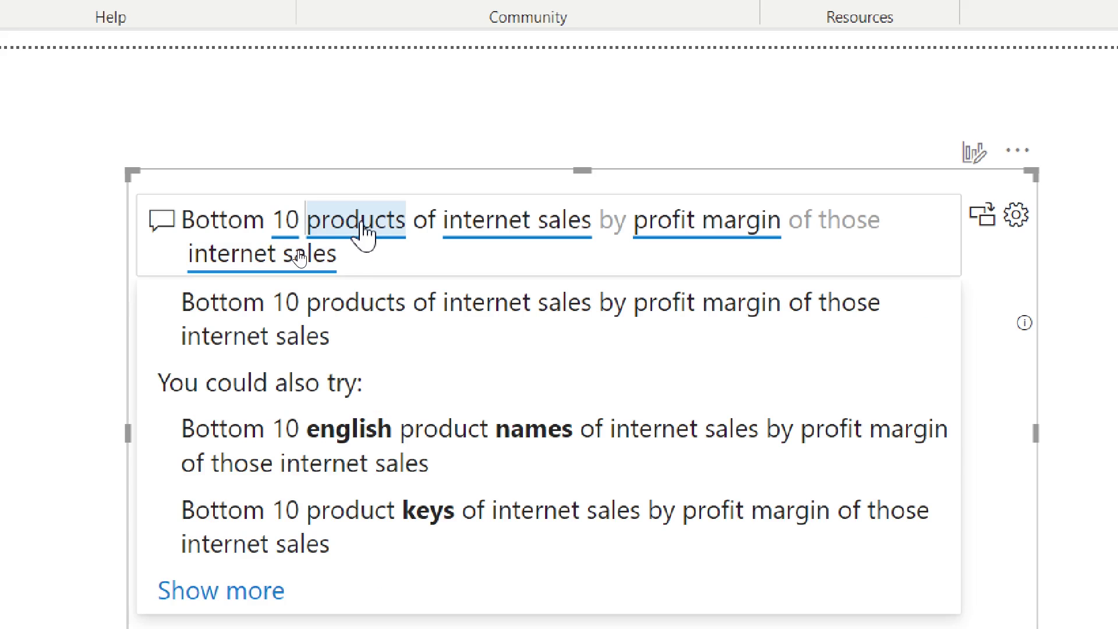
key(BackSpace)
key(BackSpace)
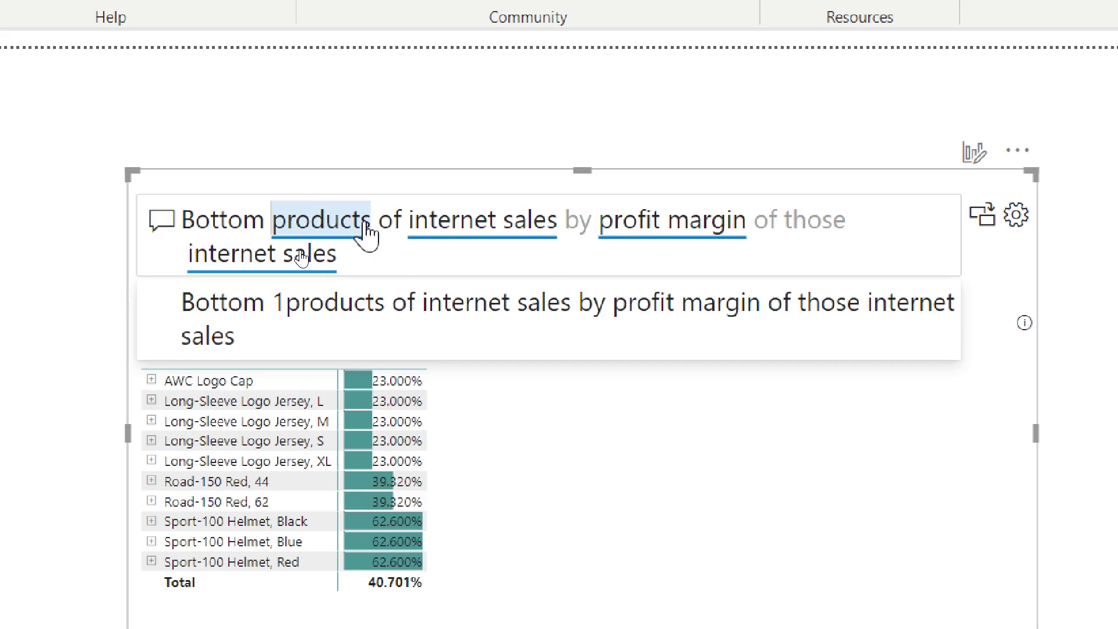
key(BackSpace)
text(3)
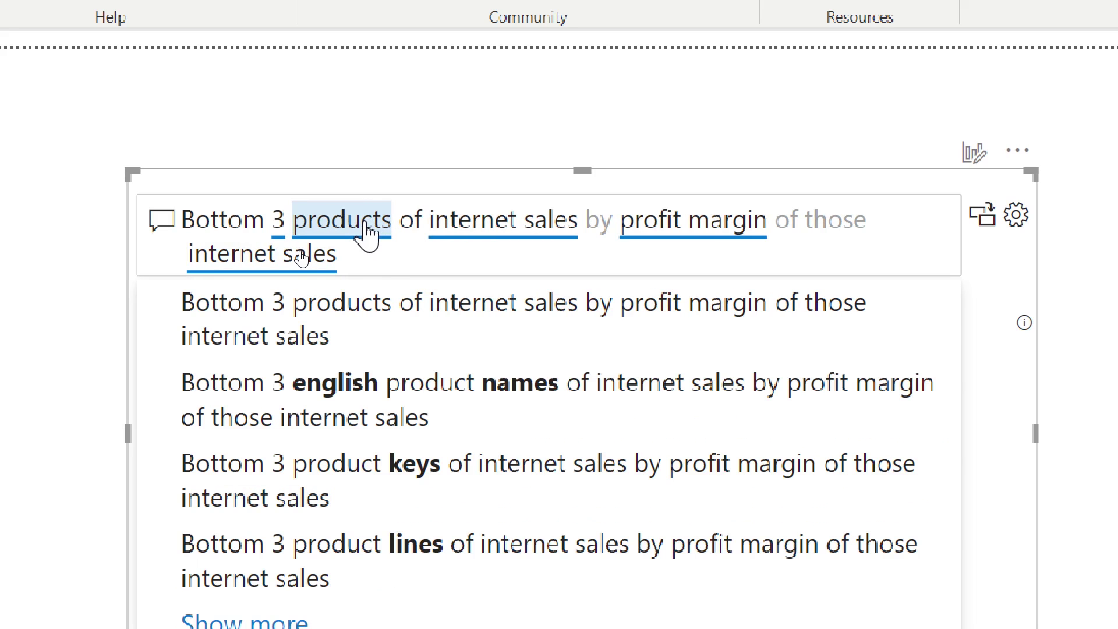
key(Return)
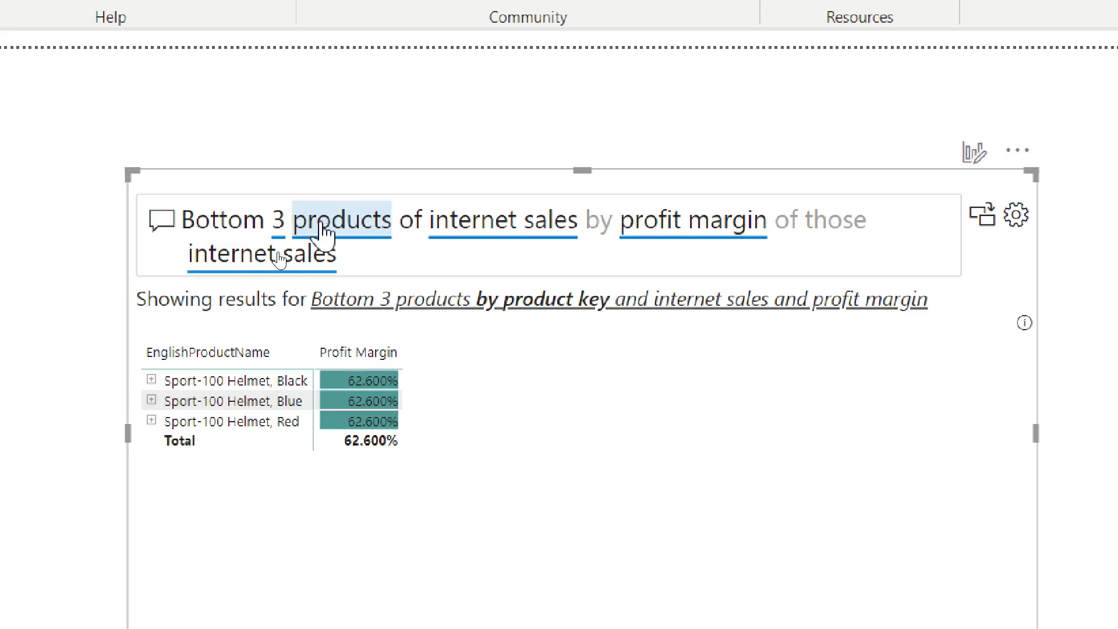